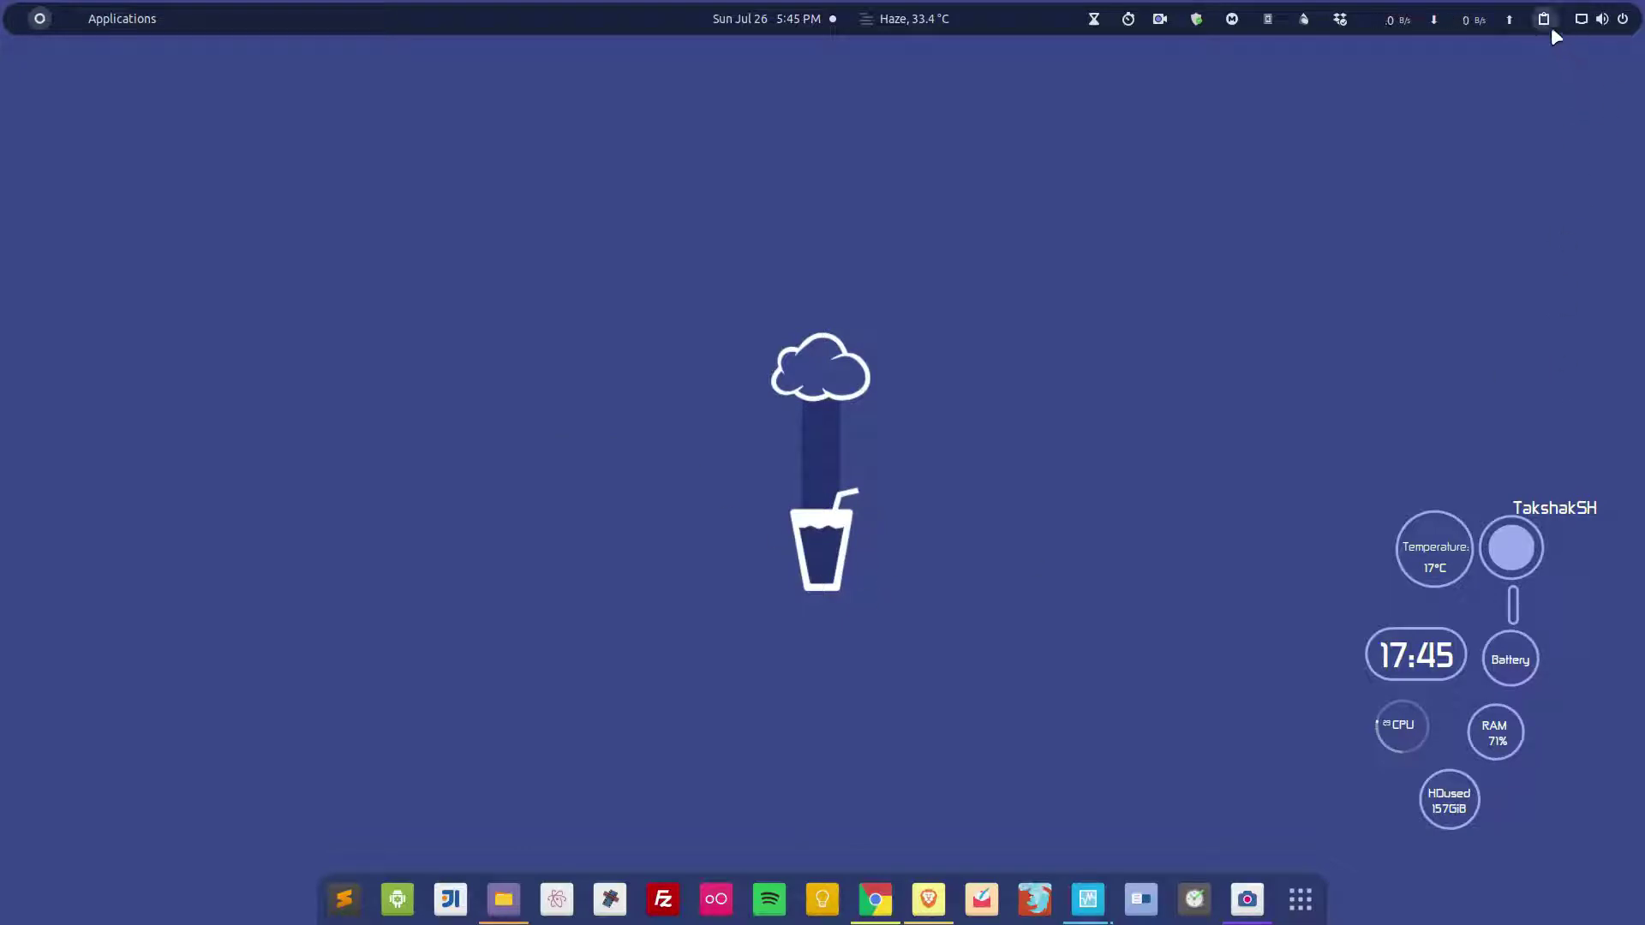
Scroll Clipboard Indicator's history and restore the 'leadership usually gravitates…' quote to the clipboard.
{"action": "left_click", "coordinate": [1547, 24]}
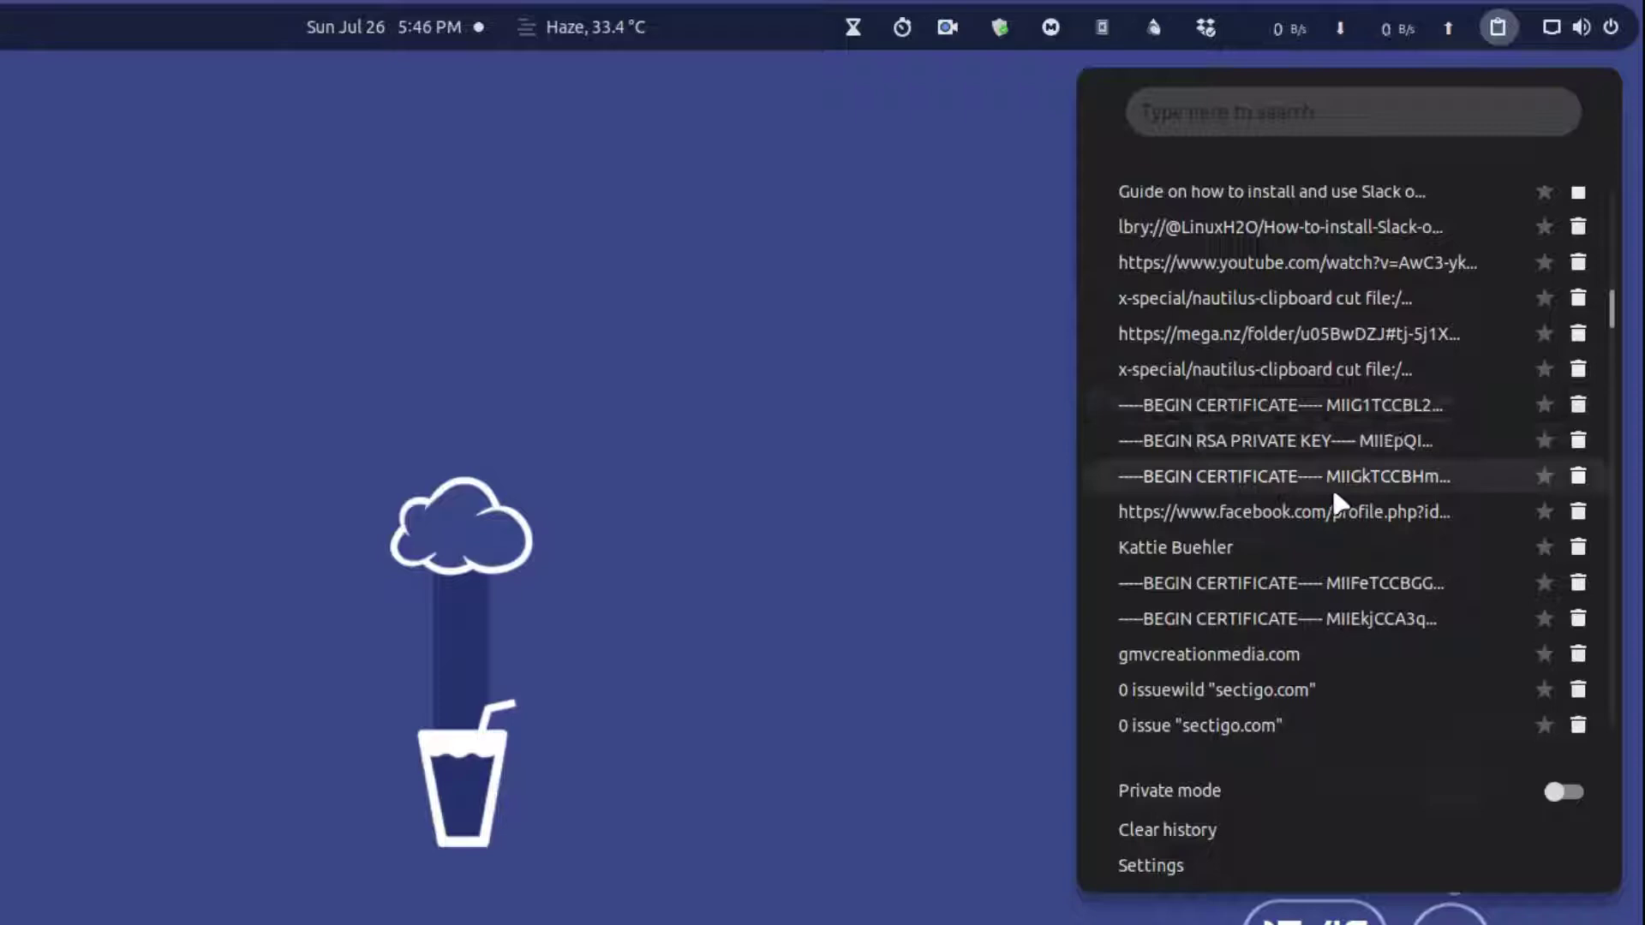
{"action": "scroll", "coordinate": [1331, 485], "scroll_direction": "down", "scroll_amount": 5}
{"action": "scroll", "coordinate": [1336, 476], "scroll_direction": "down", "scroll_amount": 2}
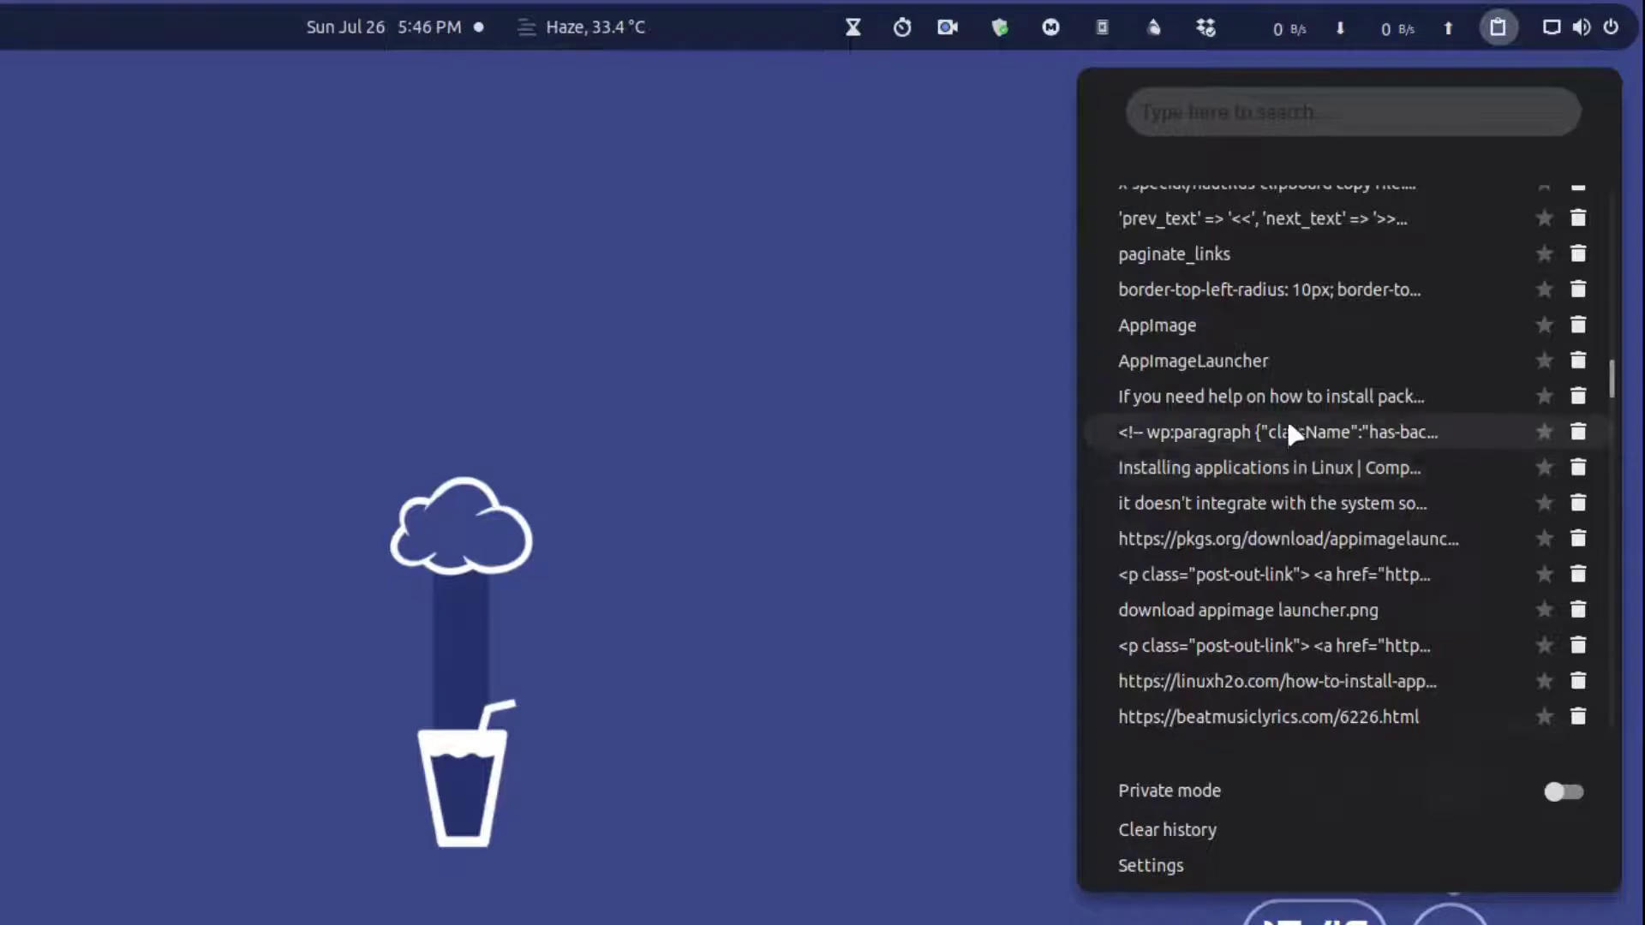
{"action": "scroll", "coordinate": [1289, 426], "scroll_direction": "down", "scroll_amount": 3}
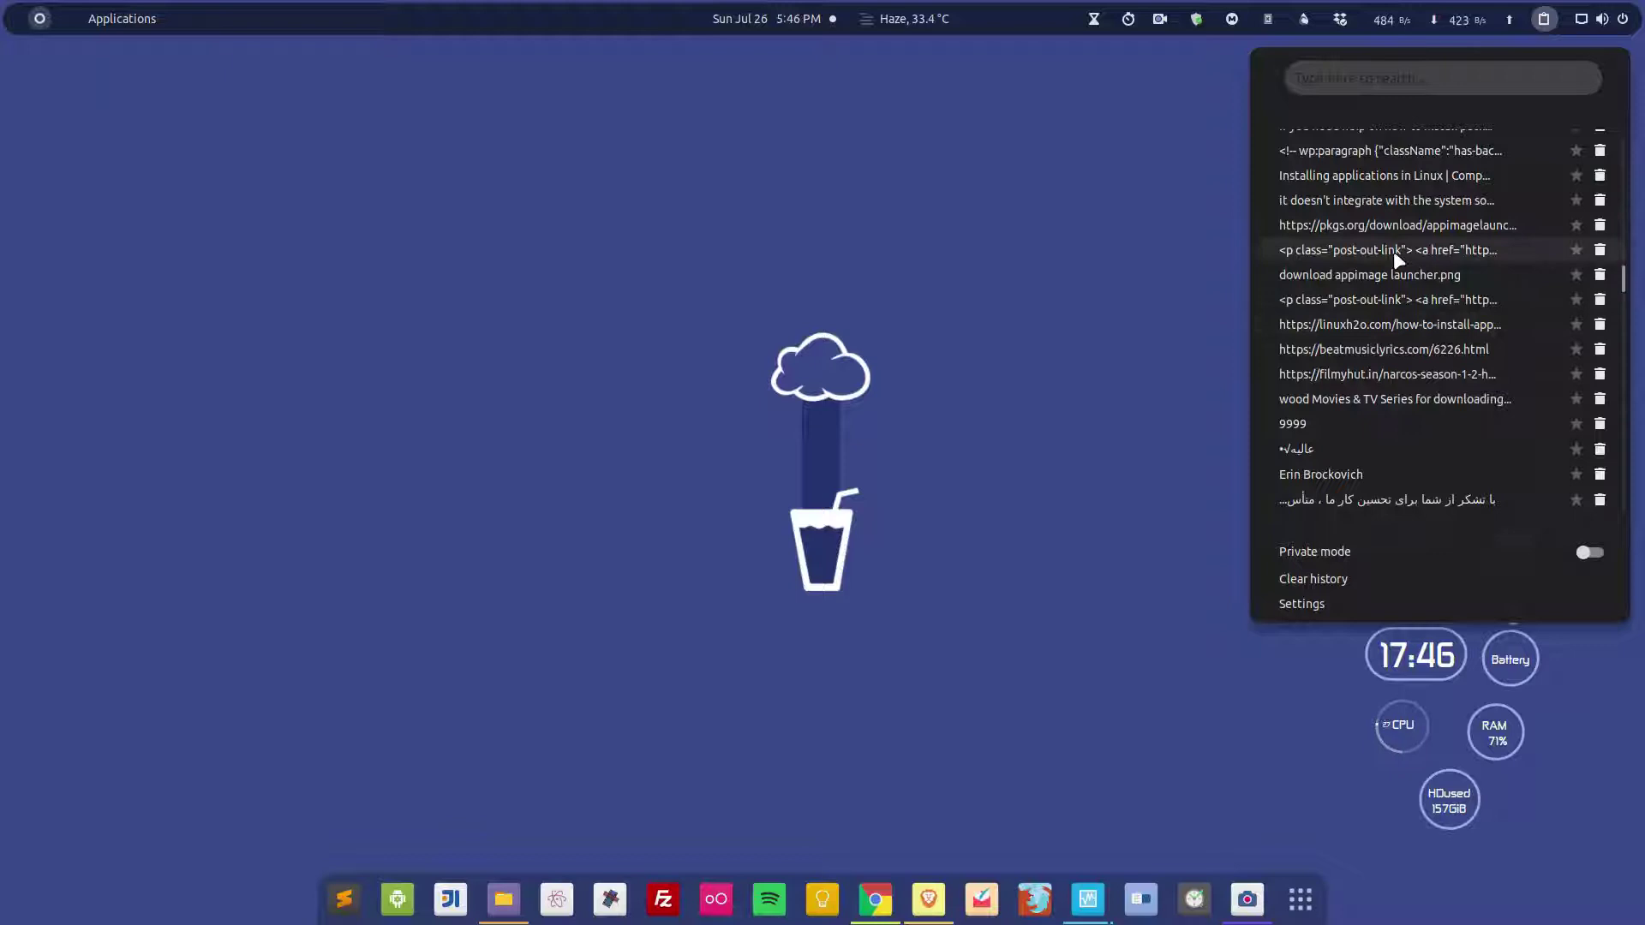
{"action": "scroll", "coordinate": [1397, 264], "scroll_direction": "down", "scroll_amount": 5}
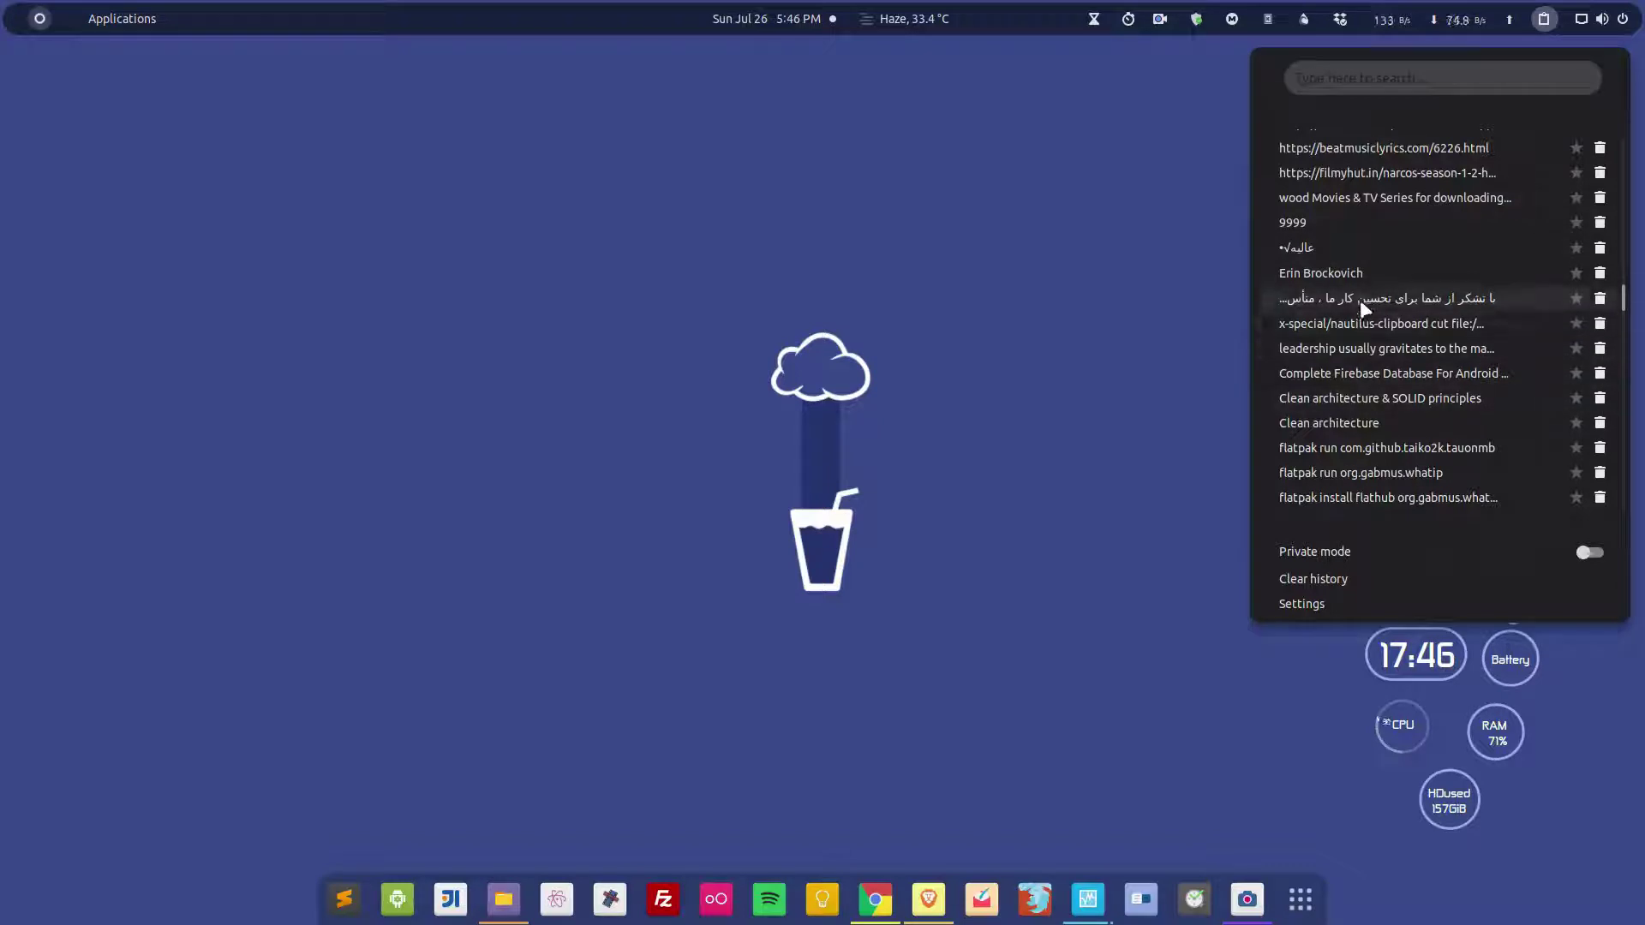
{"action": "left_click", "coordinate": [1352, 349]}
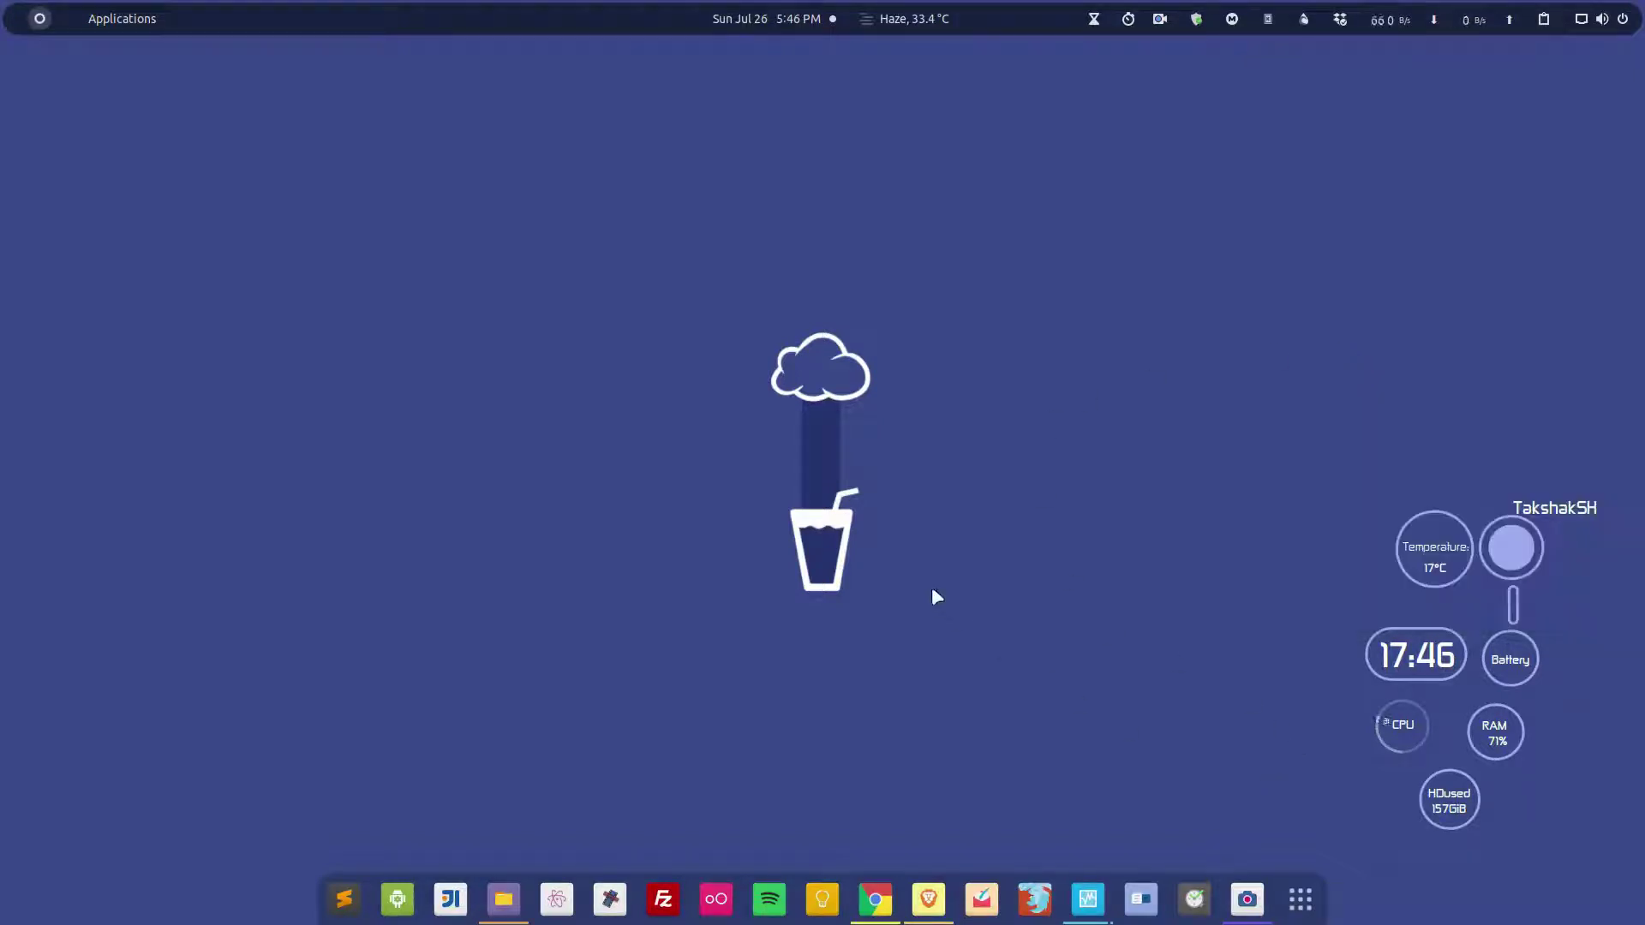
Launch Text Editor with 'tex' and paste the leadership quote into the new document.
{"action": "key", "text": "ctrl+space"}
{"action": "type", "text": "tex"}
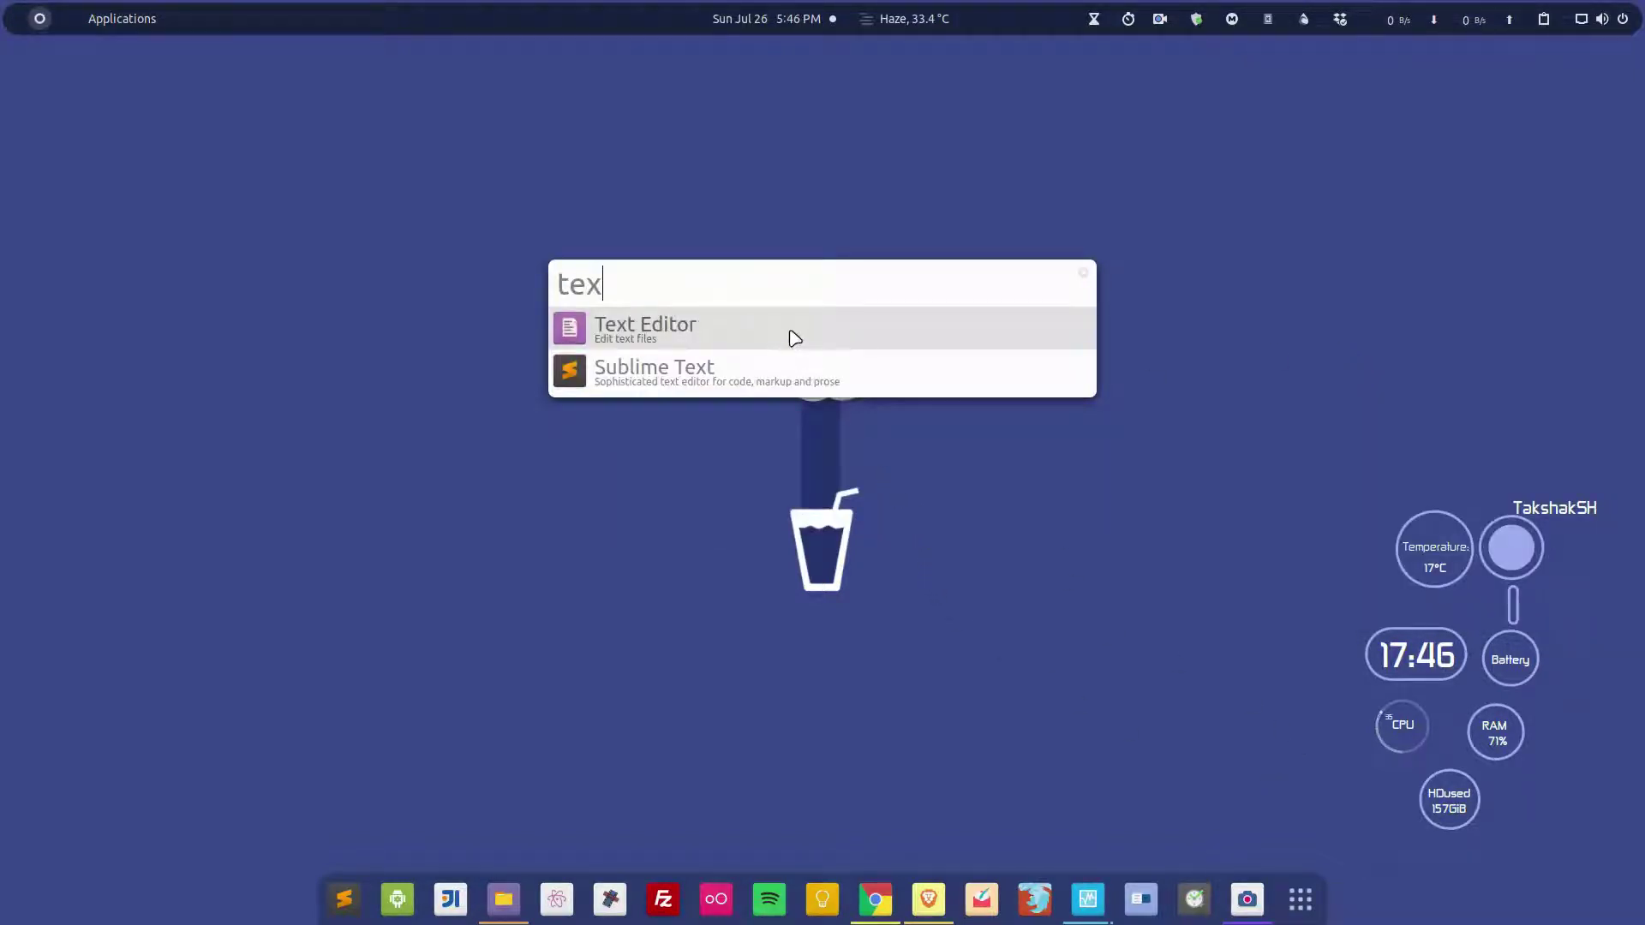
{"action": "left_click", "coordinate": [789, 334]}
{"action": "right_click", "coordinate": [638, 311]}
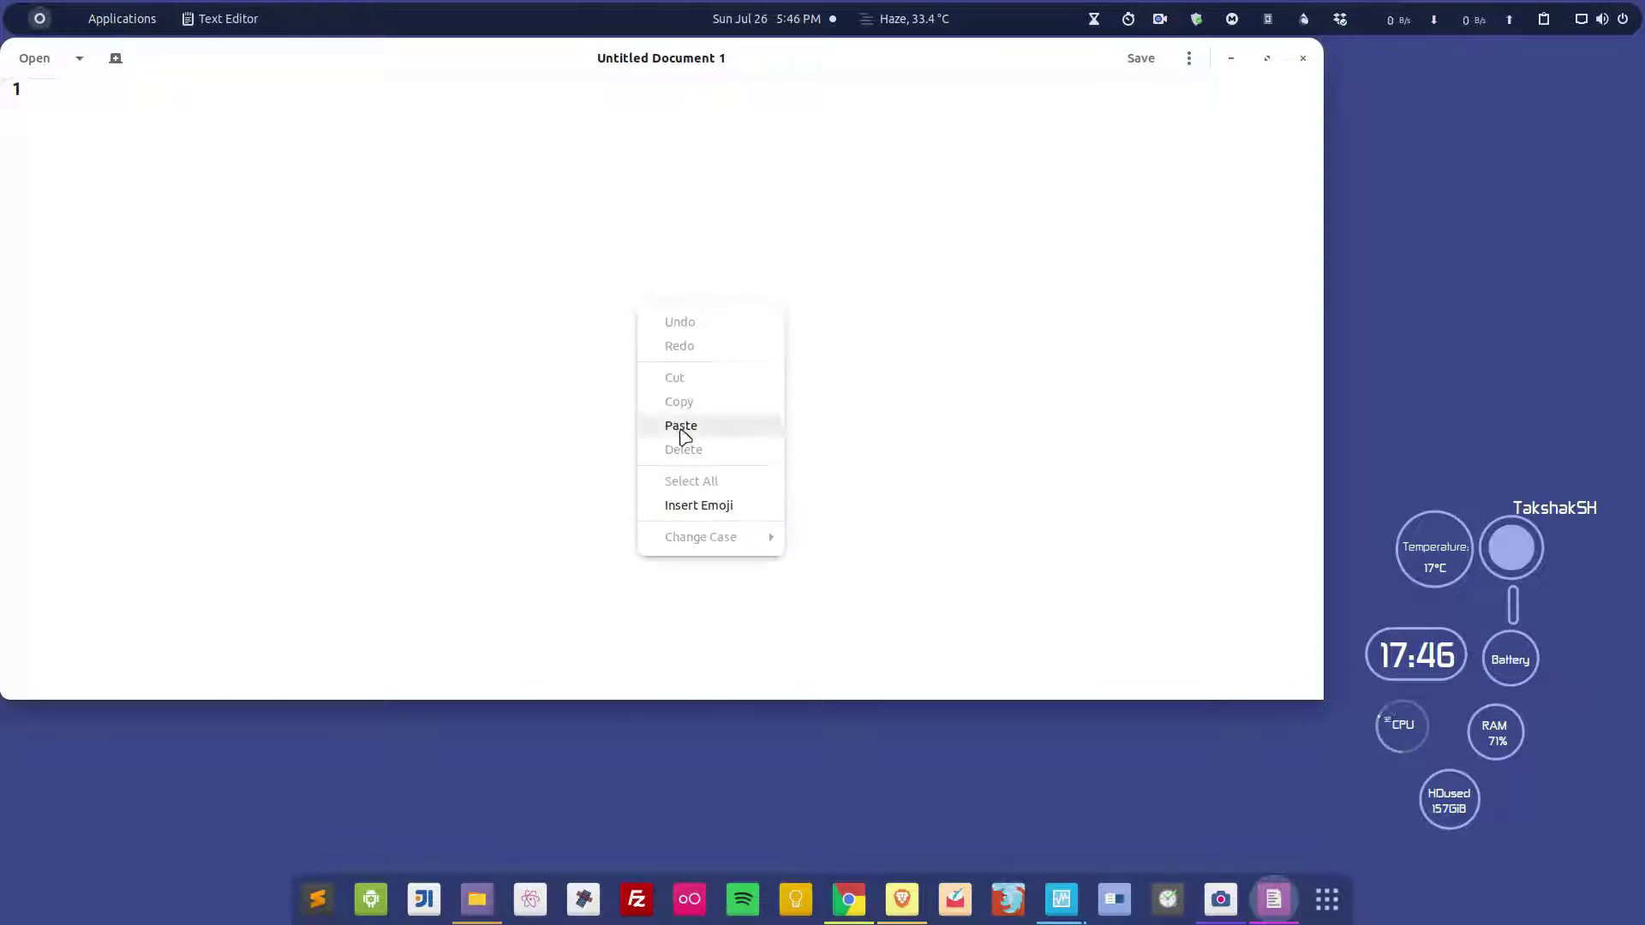
{"action": "left_click", "coordinate": [682, 428]}
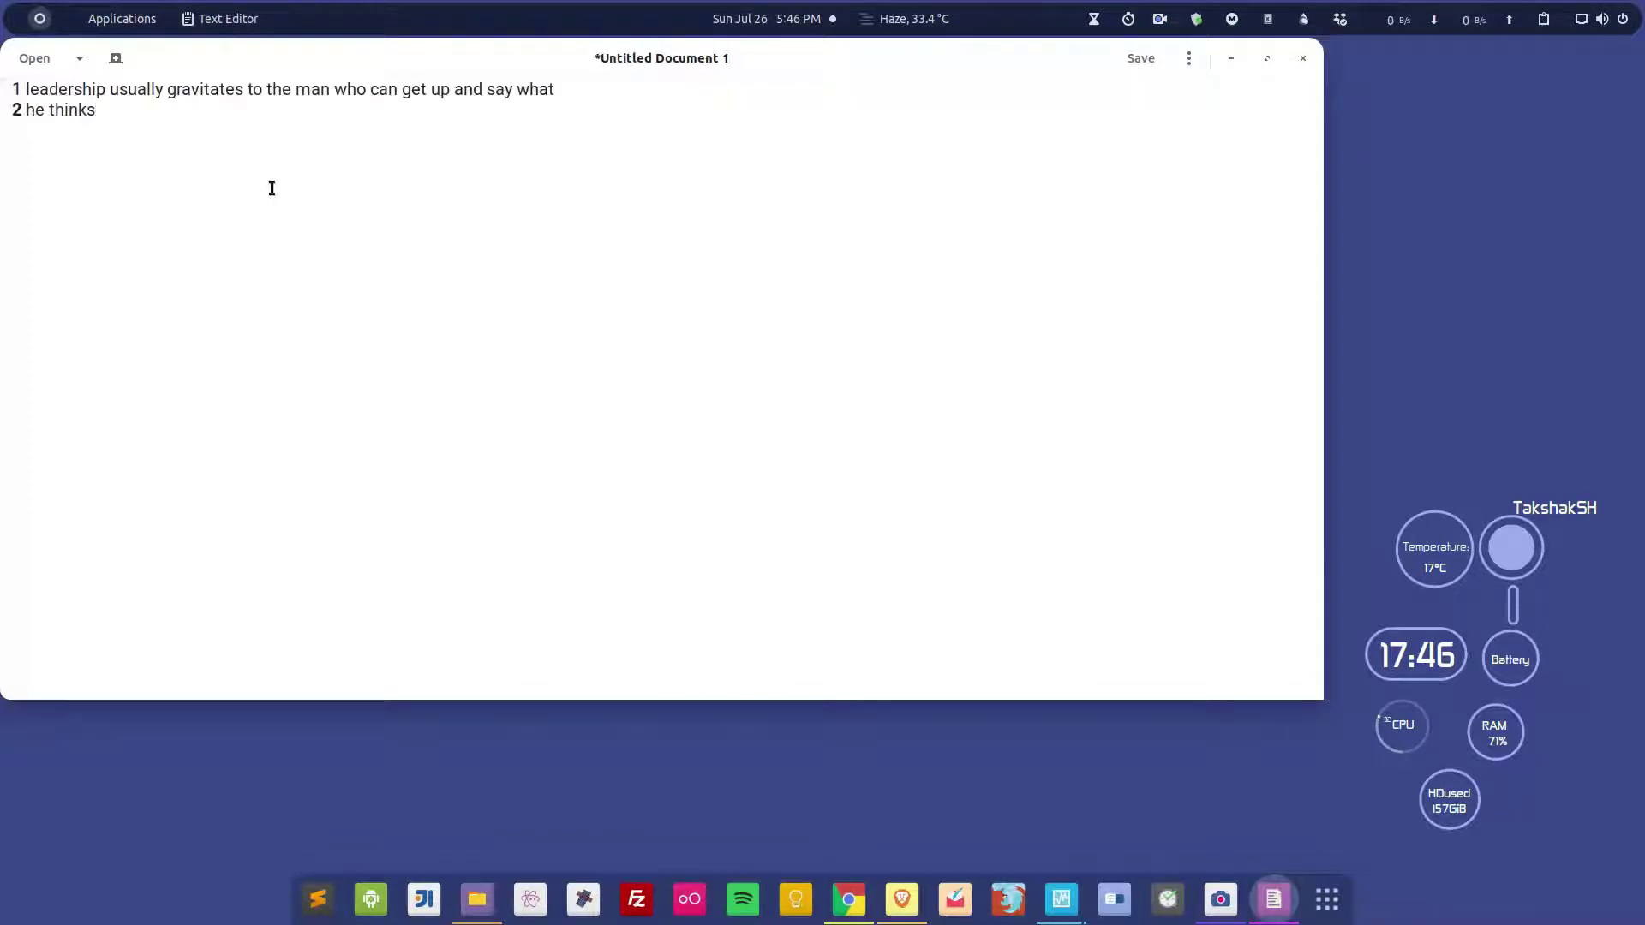
Paste the three-ways paragraphs from clipboard history on a new line, then close without saving.
{"action": "left_click", "coordinate": [1544, 19]}
{"action": "scroll", "coordinate": [1461, 454], "scroll_direction": "down", "scroll_amount": 5}
{"action": "left_click", "coordinate": [1354, 321]}
{"action": "key", "text": "Return"}
{"action": "right_click", "coordinate": [324, 236]}
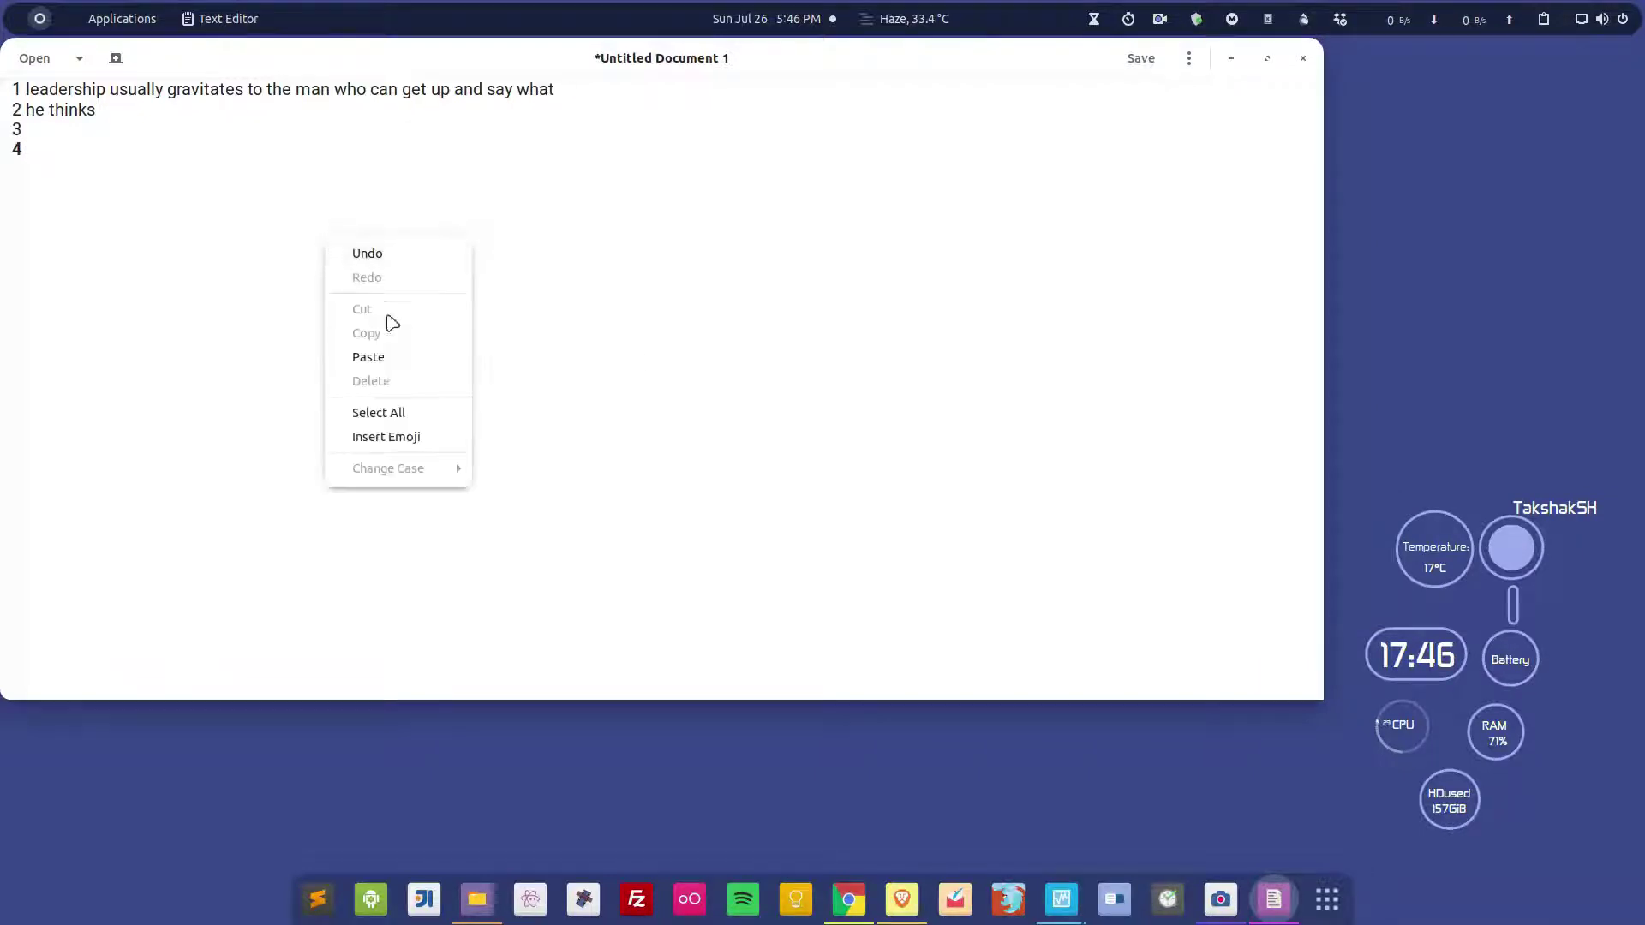
{"action": "left_click", "coordinate": [398, 353]}
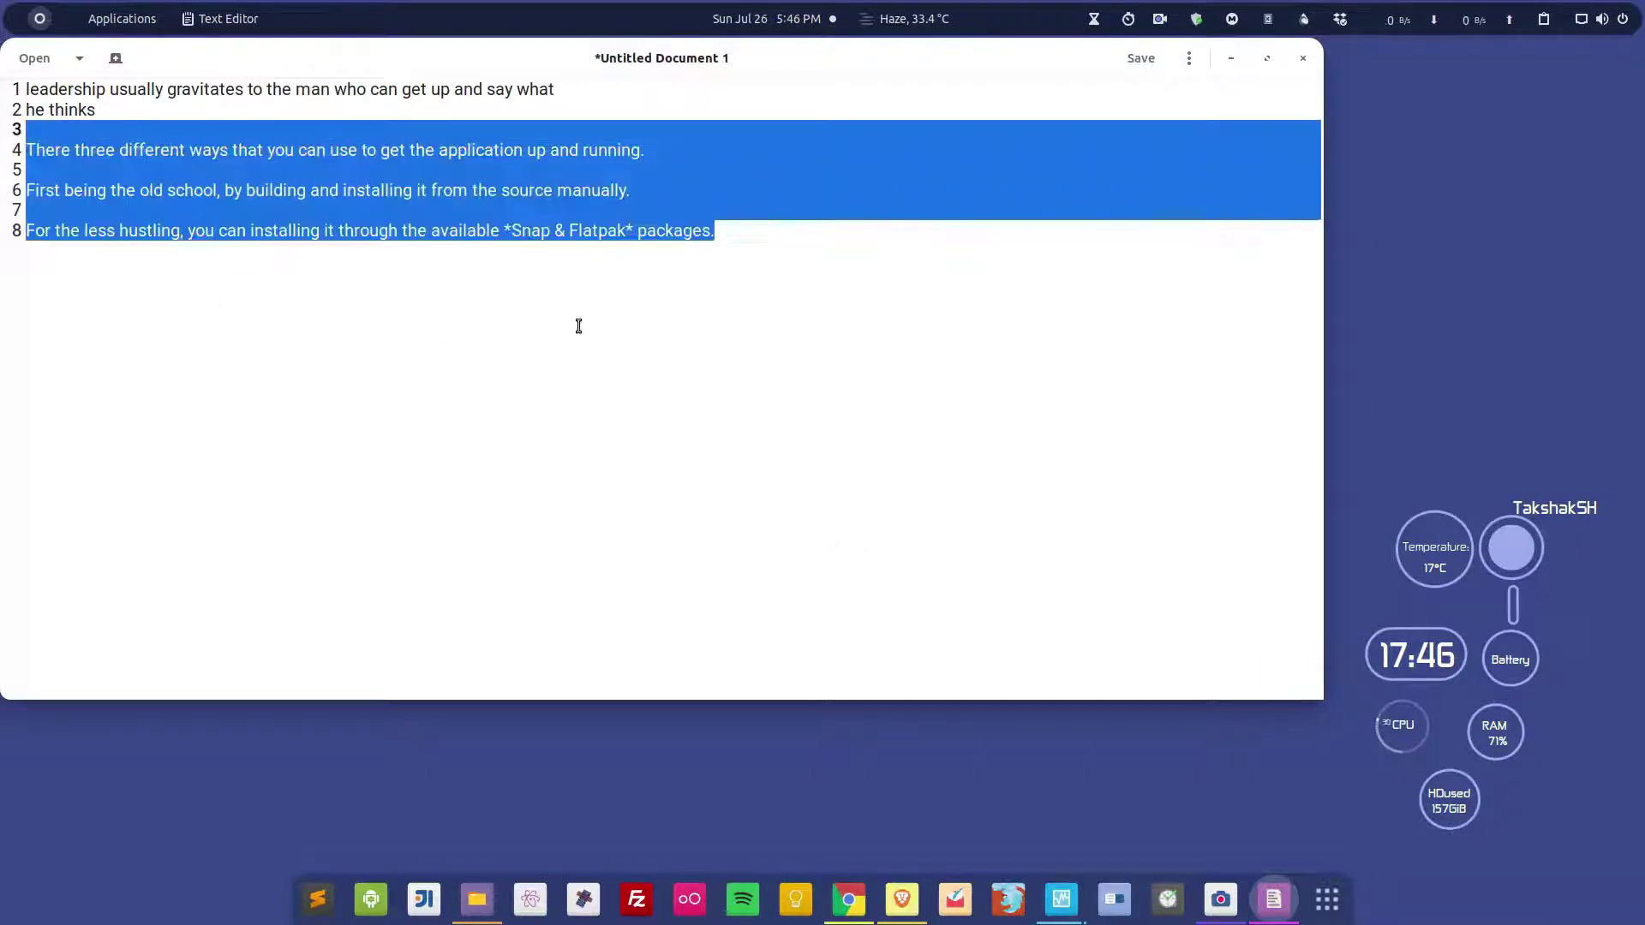
{"action": "left_click", "coordinate": [1302, 58]}
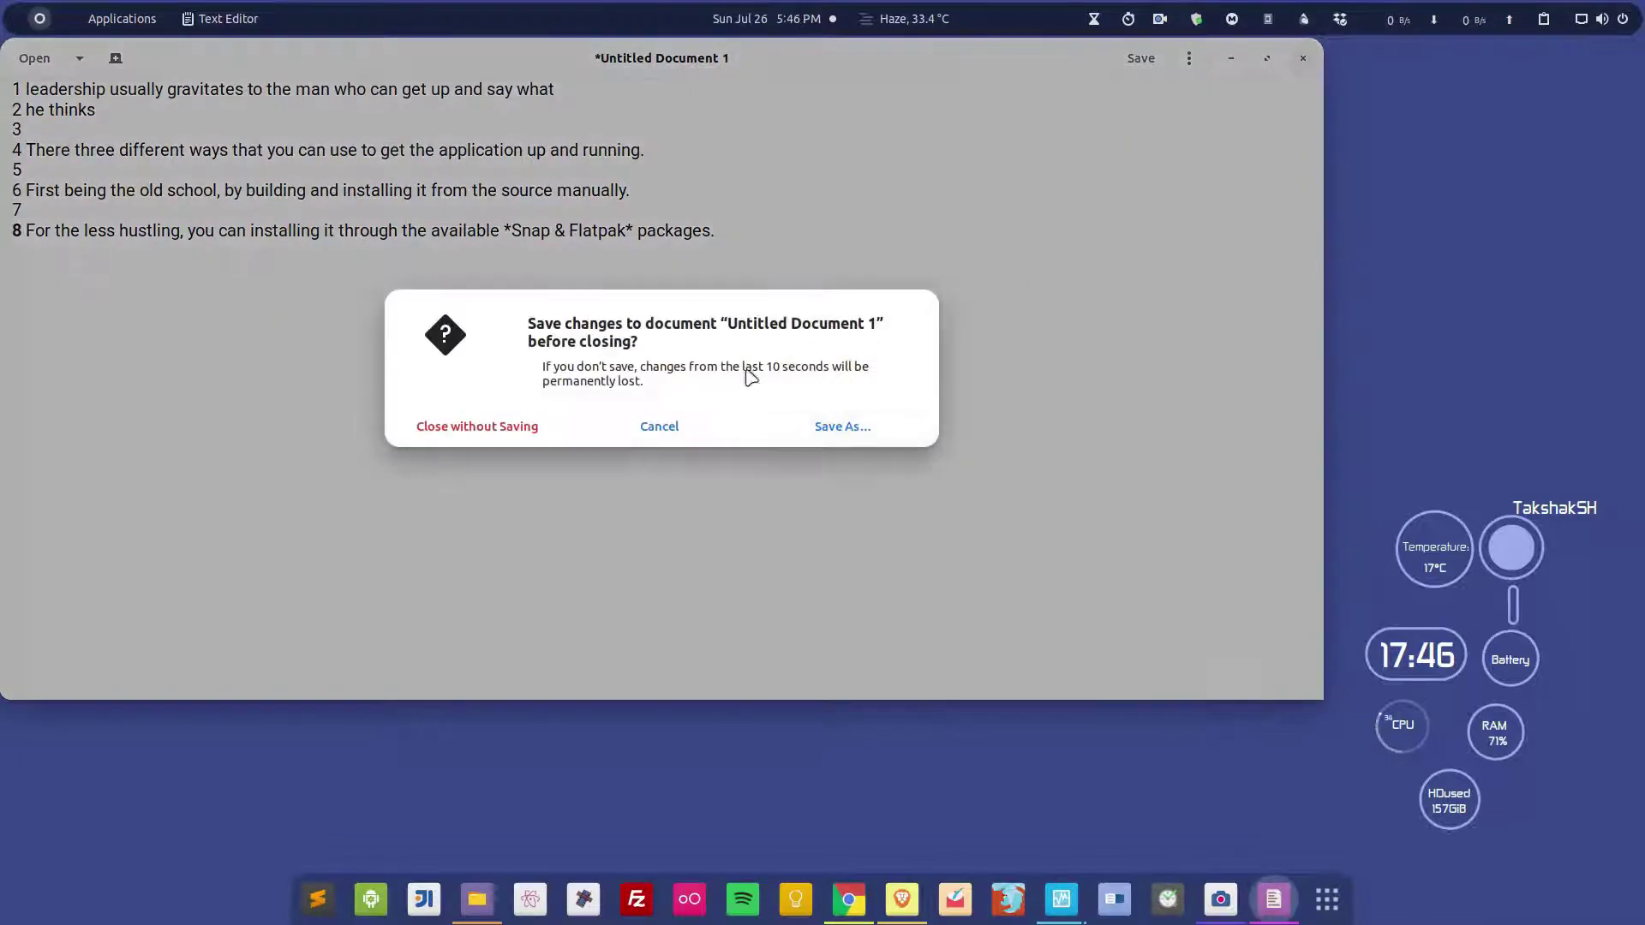
{"action": "left_click", "coordinate": [507, 428]}
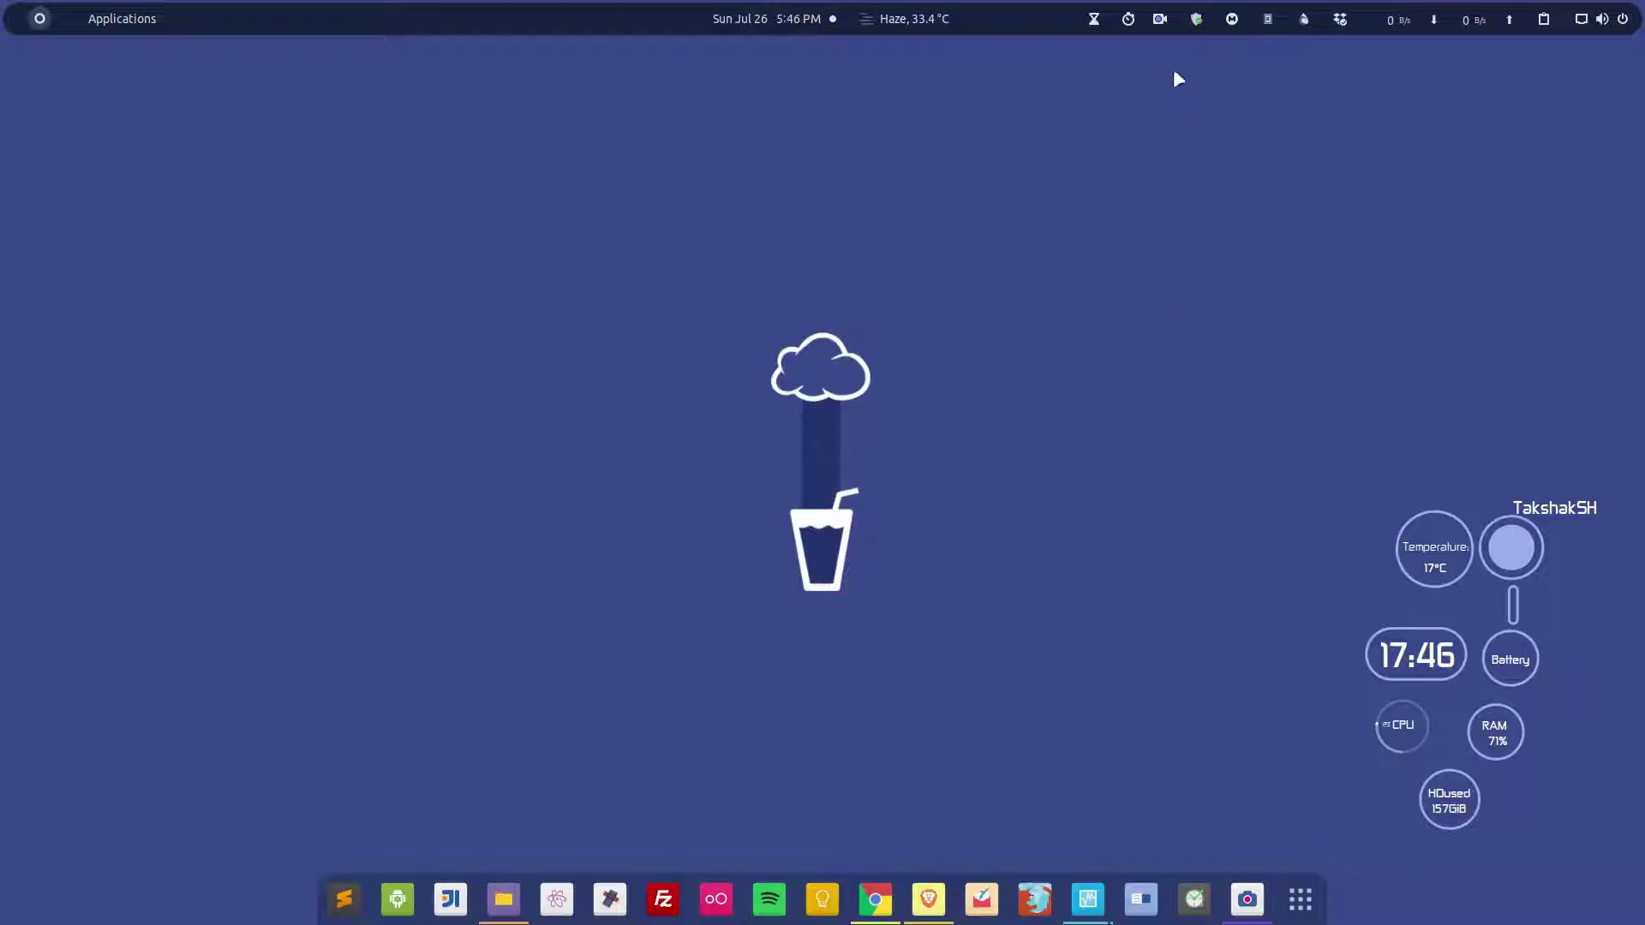
Open Clipboard Indicator's page from Brave's GNOME Extensions 'clipboard' results; toggle its menu with Ctrl+F9.
{"action": "left_click", "coordinate": [928, 899]}
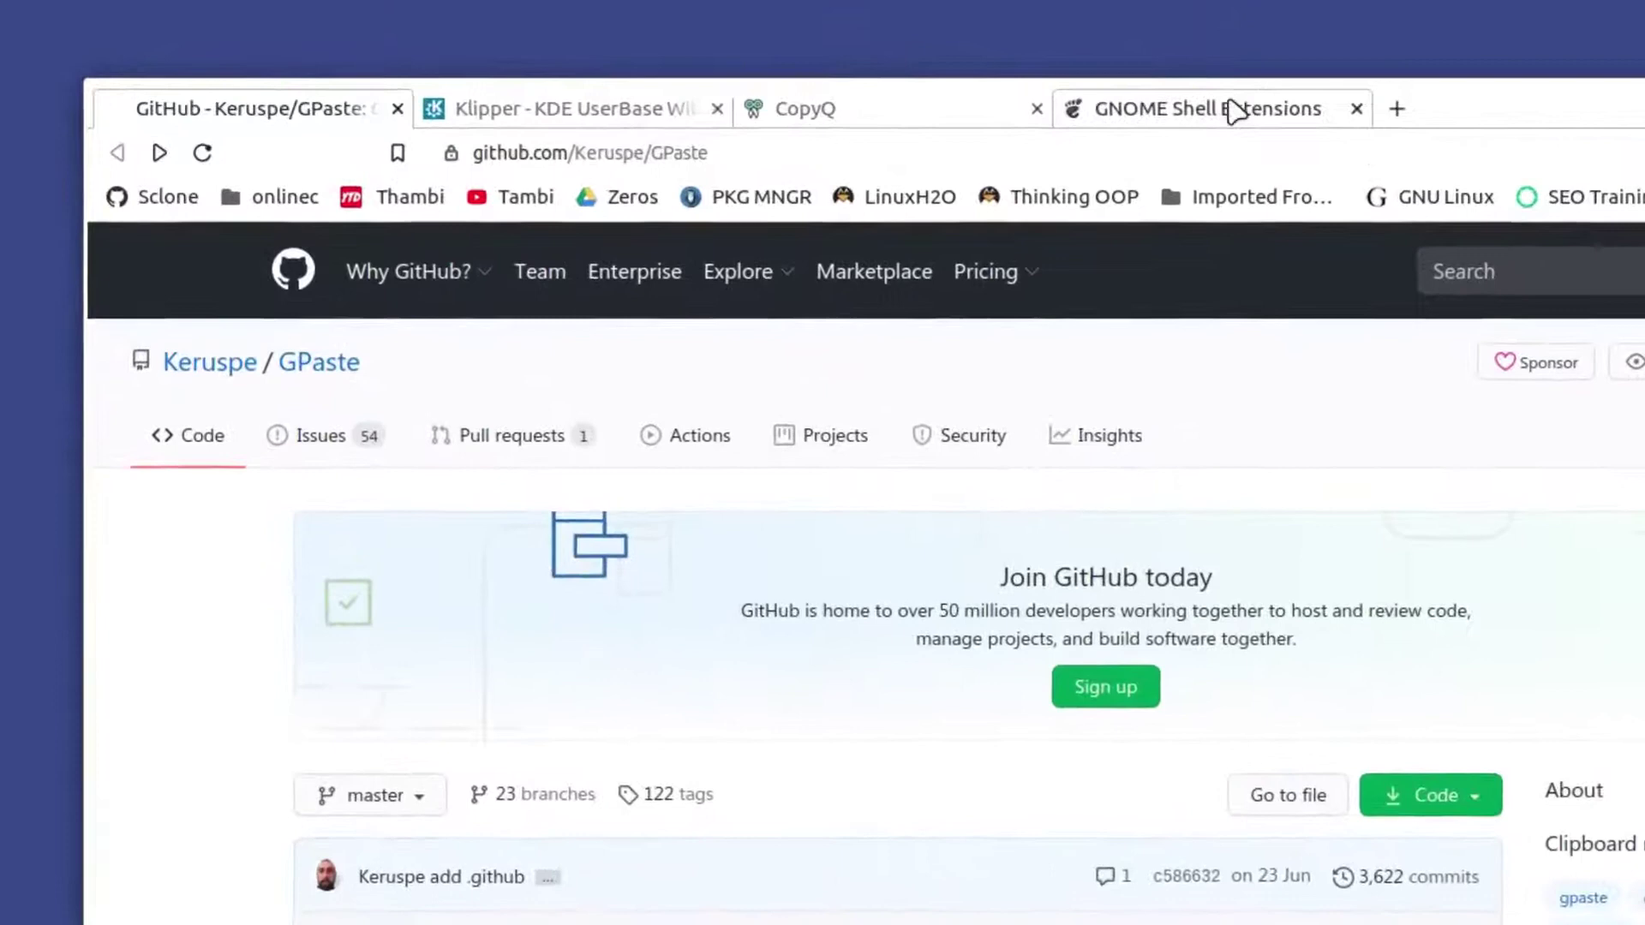
{"action": "left_click", "coordinate": [894, 109]}
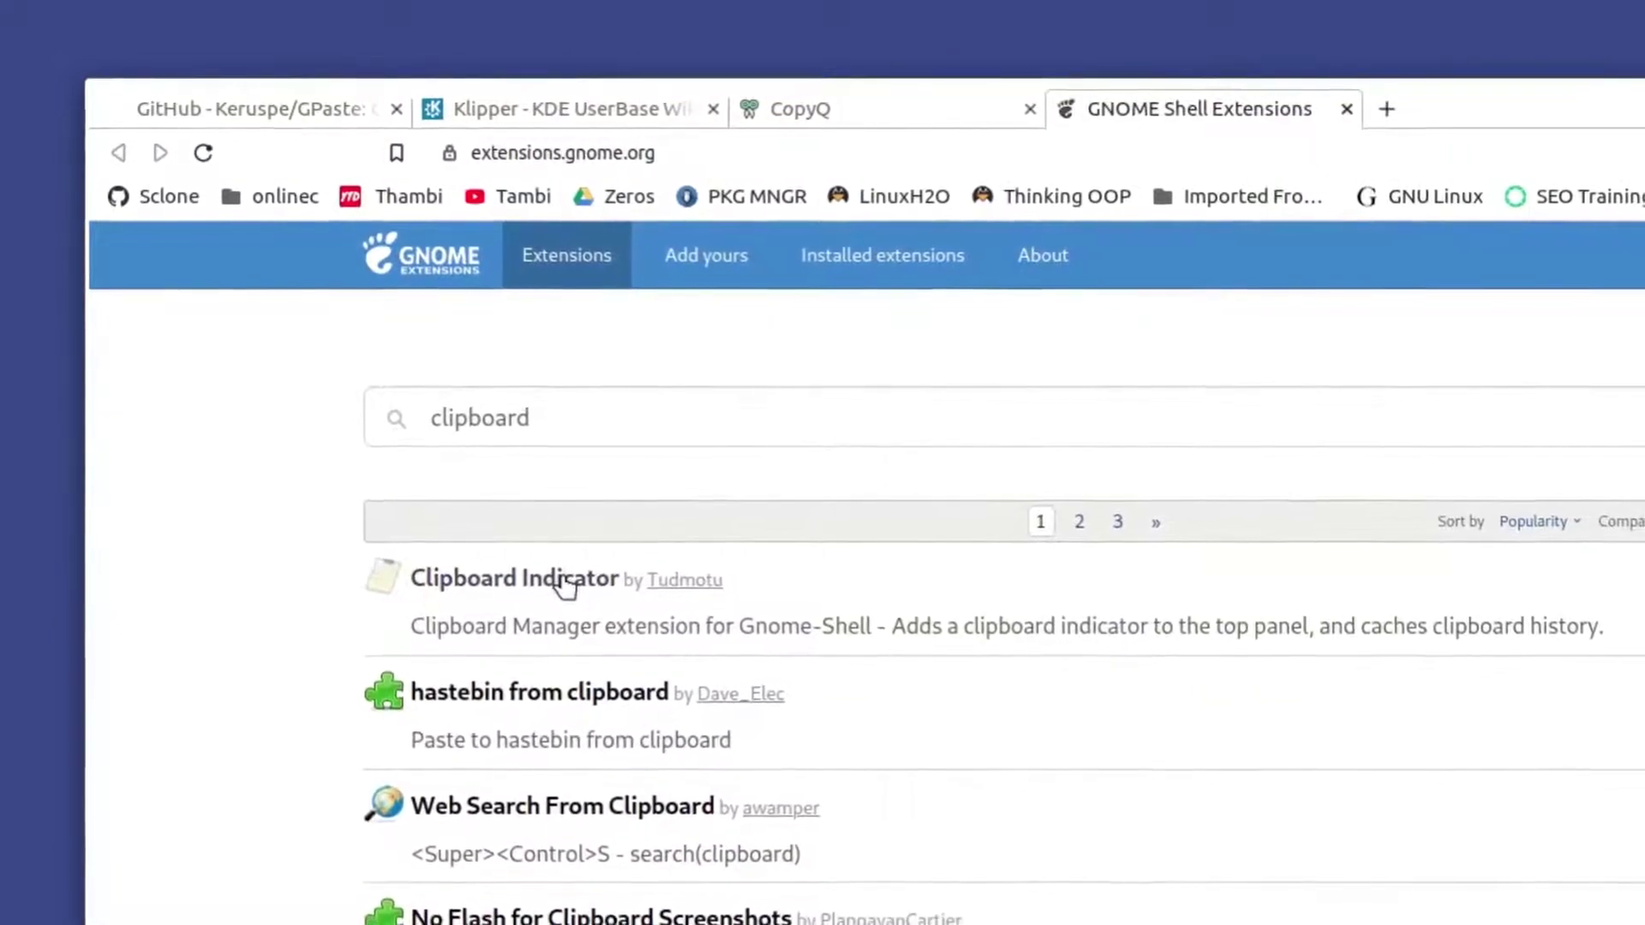
{"action": "left_click", "coordinate": [566, 582]}
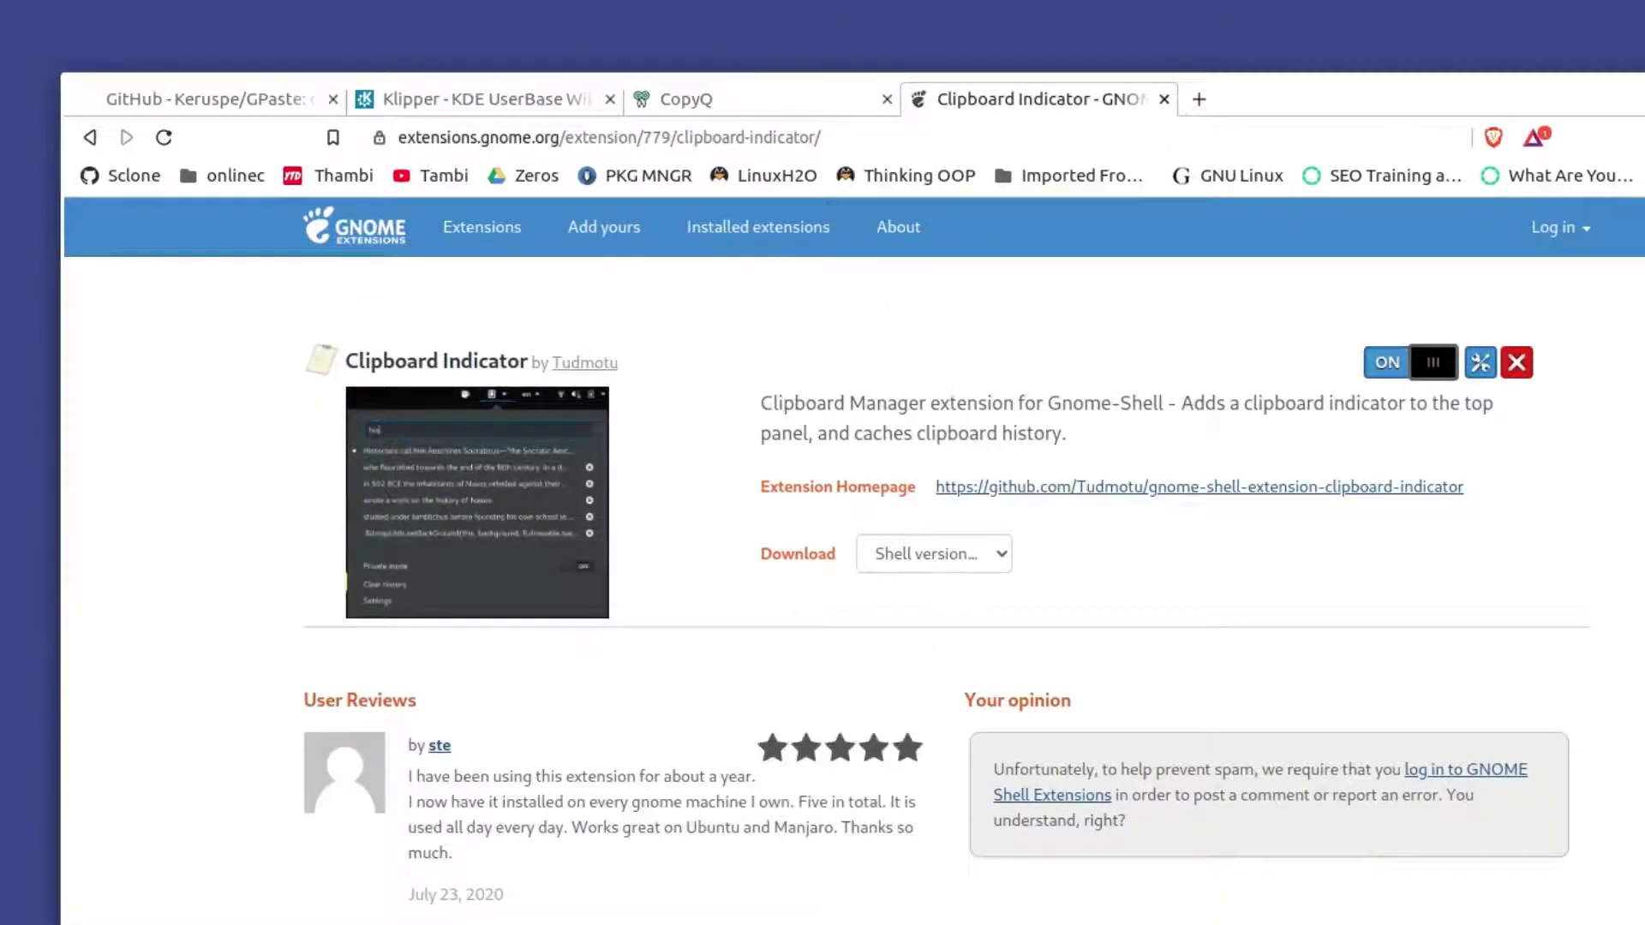
{"action": "key", "text": "ctrl+F9"}
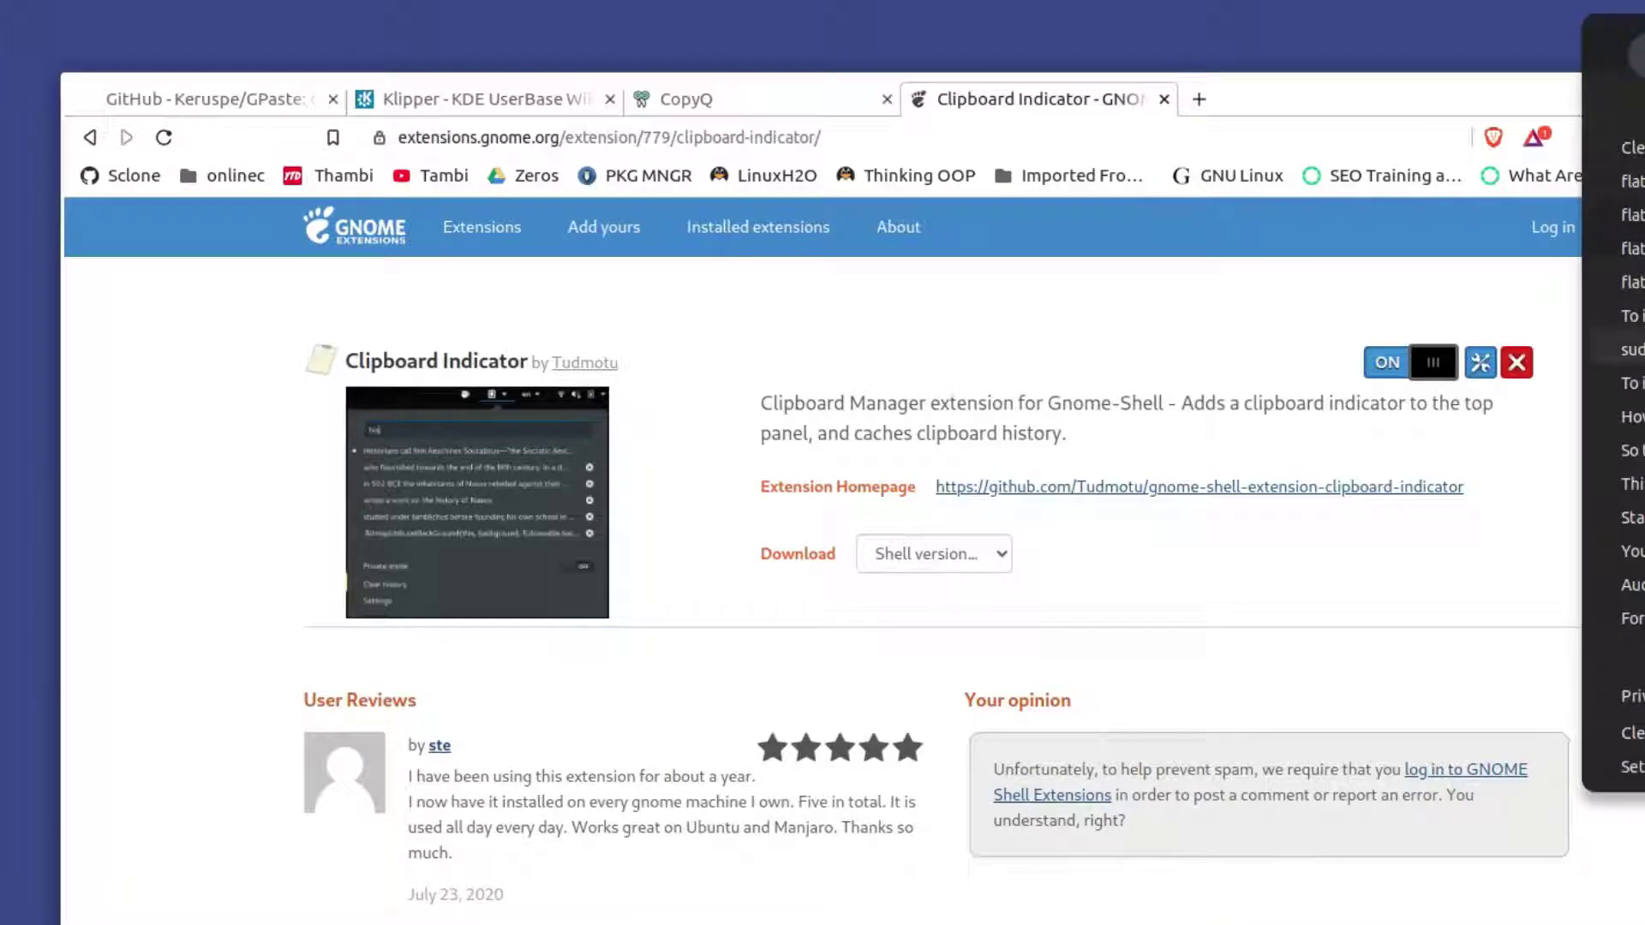
{"action": "left_click", "coordinate": [1342, 620]}
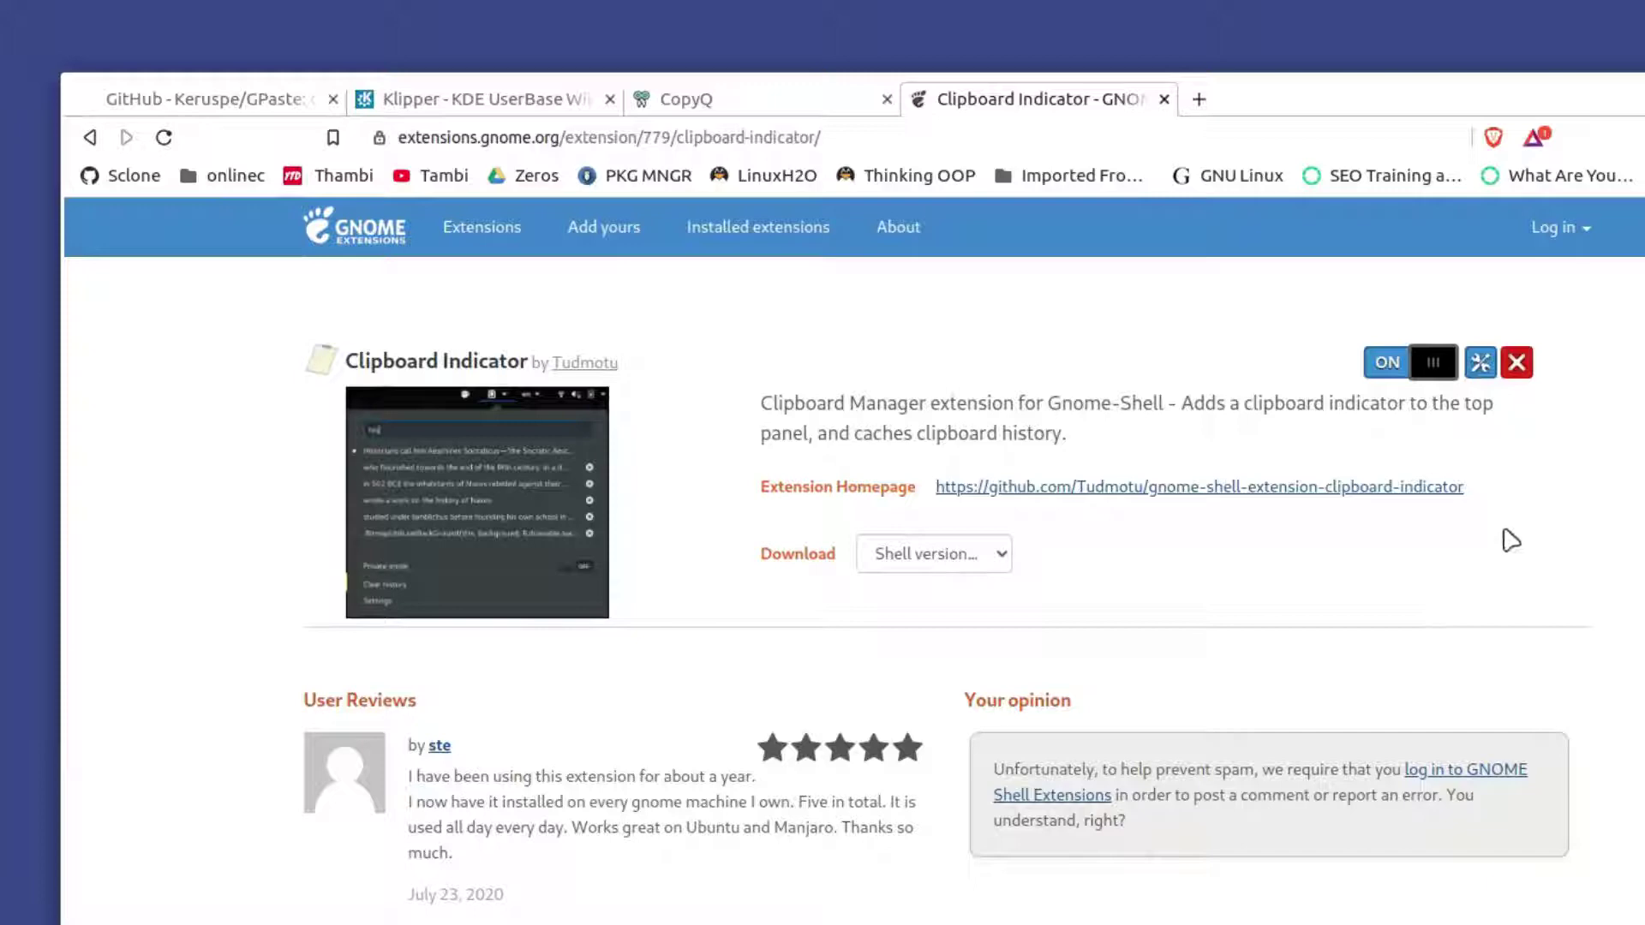
Follow the CopyQ site's Downloads link to the GitHub releases and scroll to the v3.12.0 assets.
{"action": "left_click", "coordinate": [754, 107]}
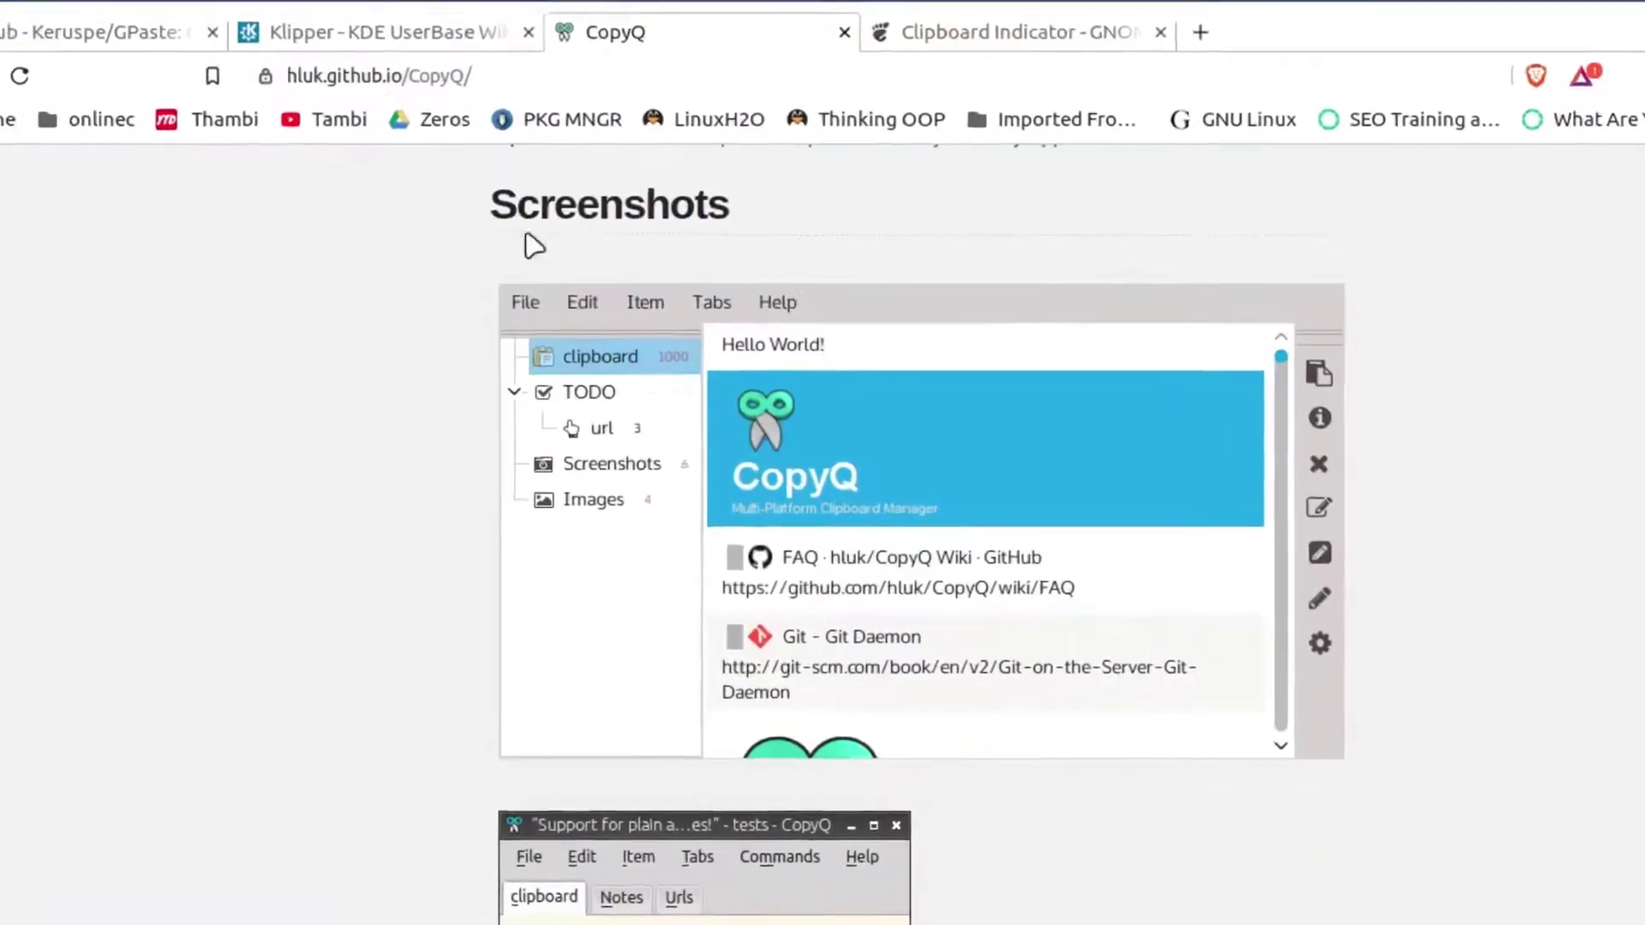
{"action": "scroll", "coordinate": [822, 462], "scroll_direction": "down", "scroll_amount": 10}
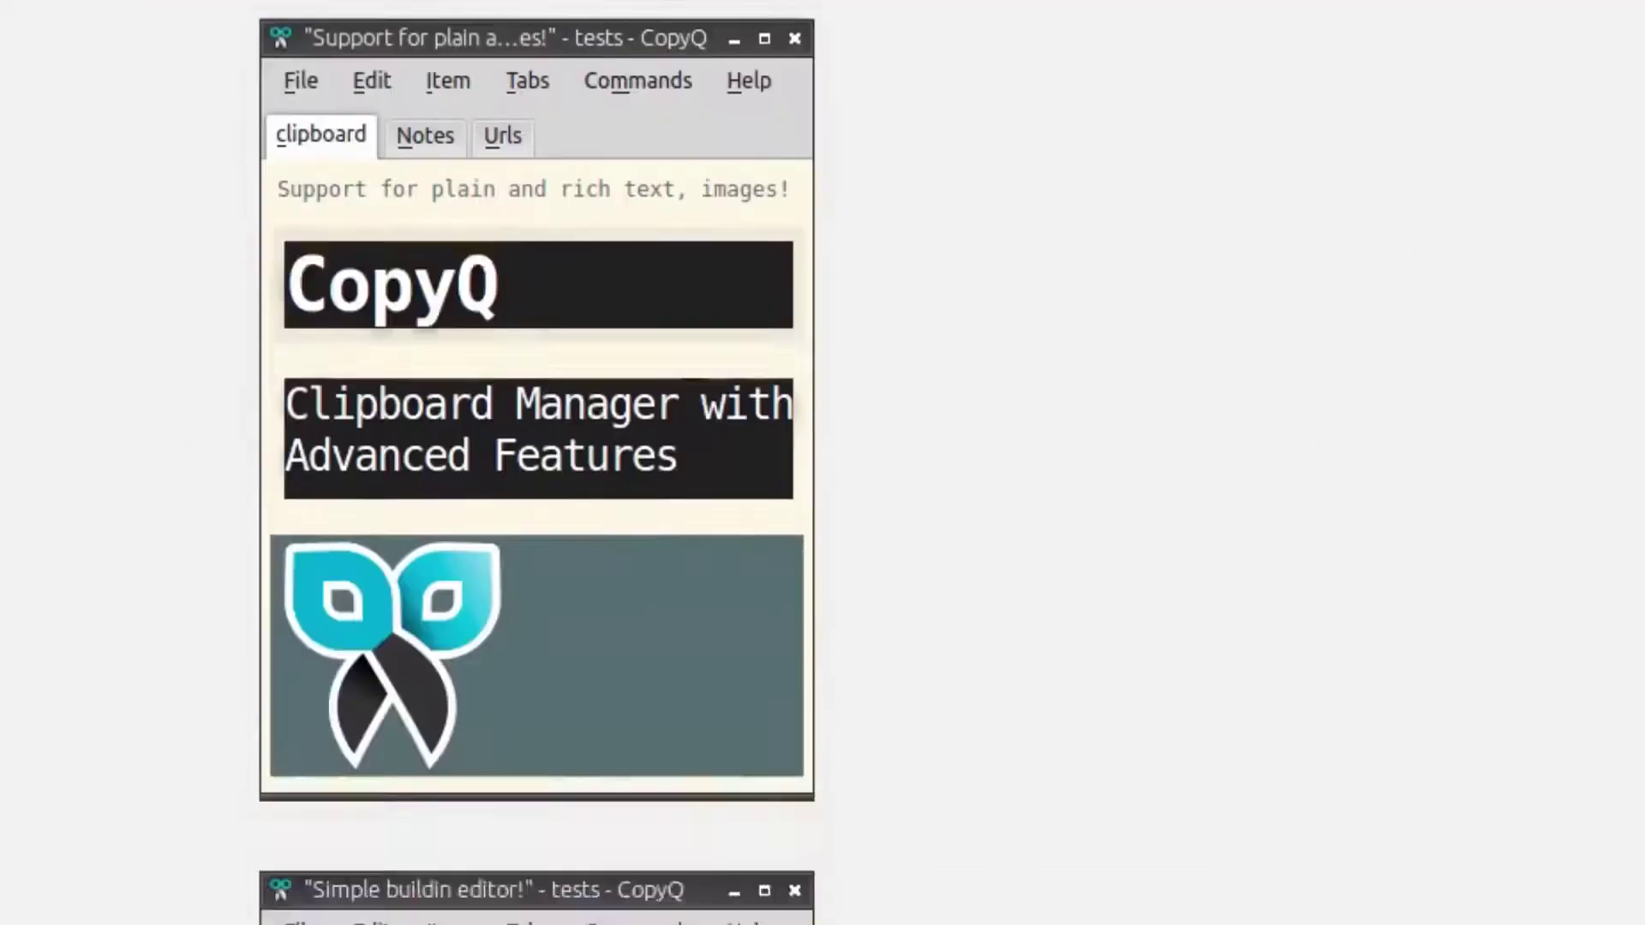
{"action": "scroll", "coordinate": [857, 922], "scroll_direction": "up", "scroll_amount": 5}
{"action": "scroll", "coordinate": [856, 916], "scroll_direction": "up", "scroll_amount": 10}
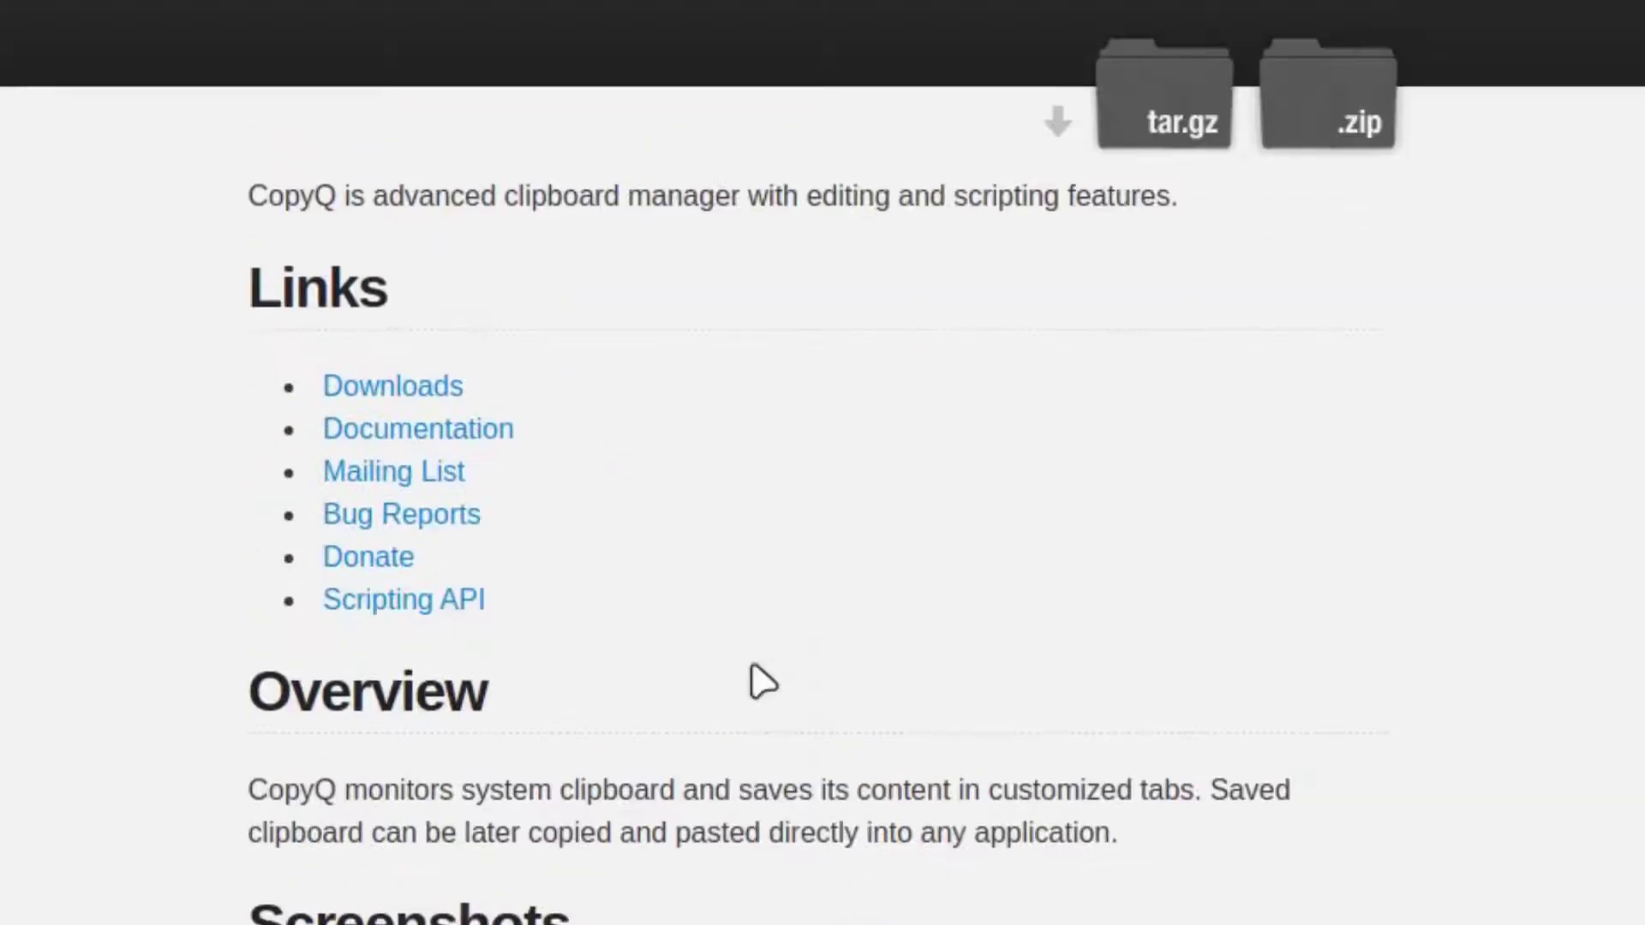
{"action": "left_click", "coordinate": [386, 392]}
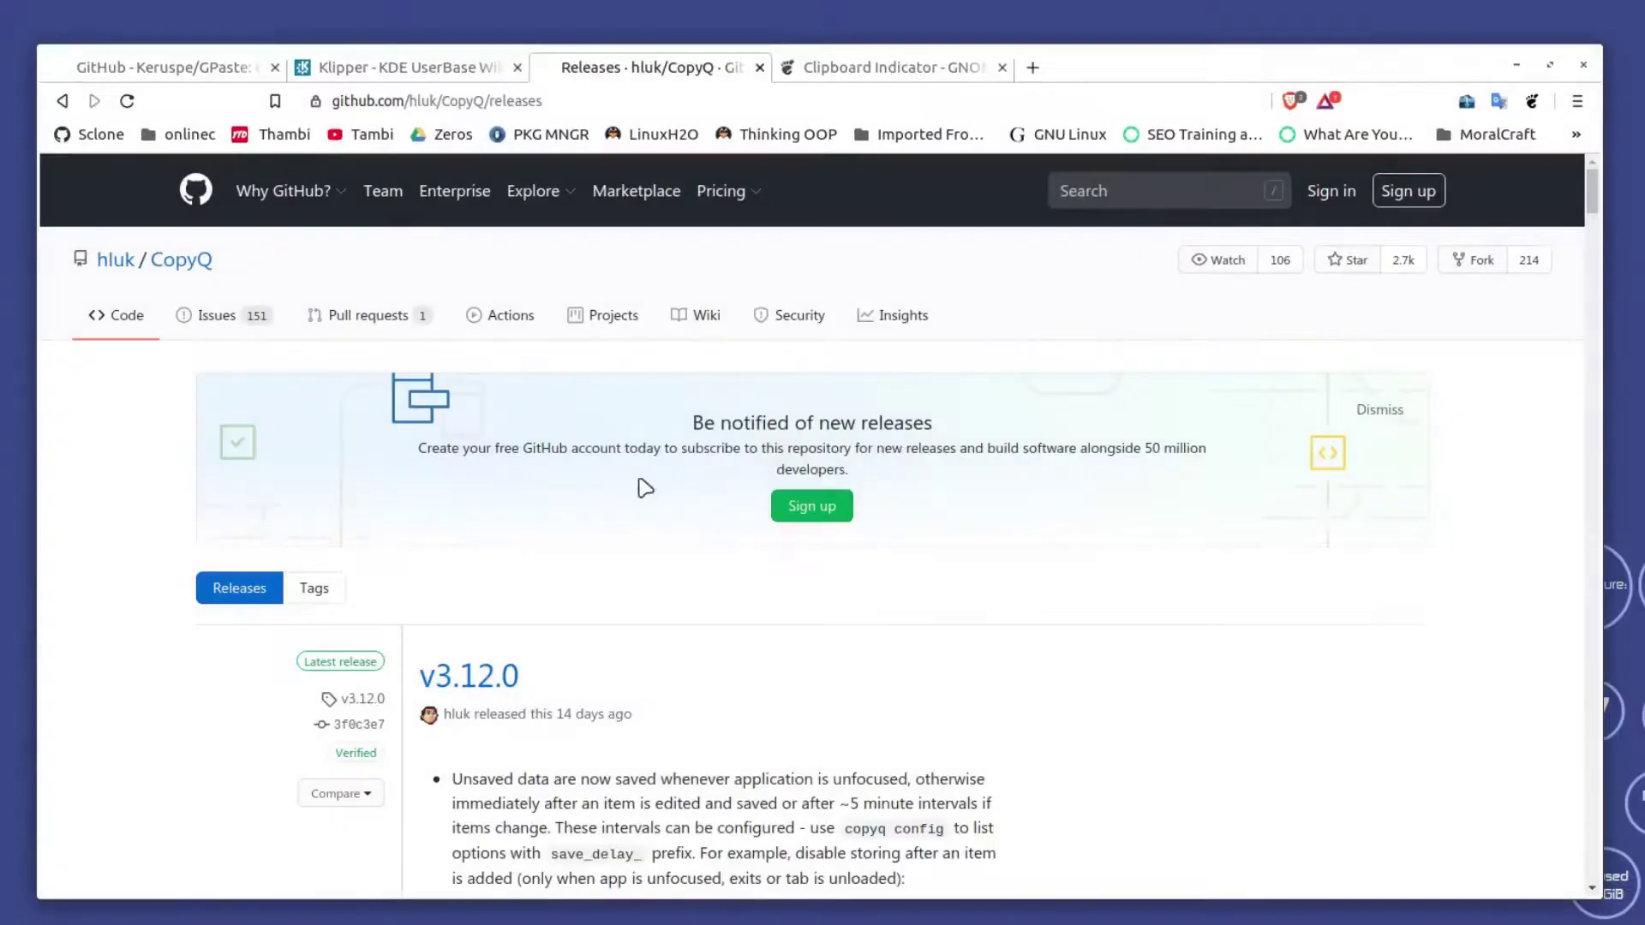
{"action": "scroll", "coordinate": [666, 511], "scroll_direction": "down", "scroll_amount": 15}
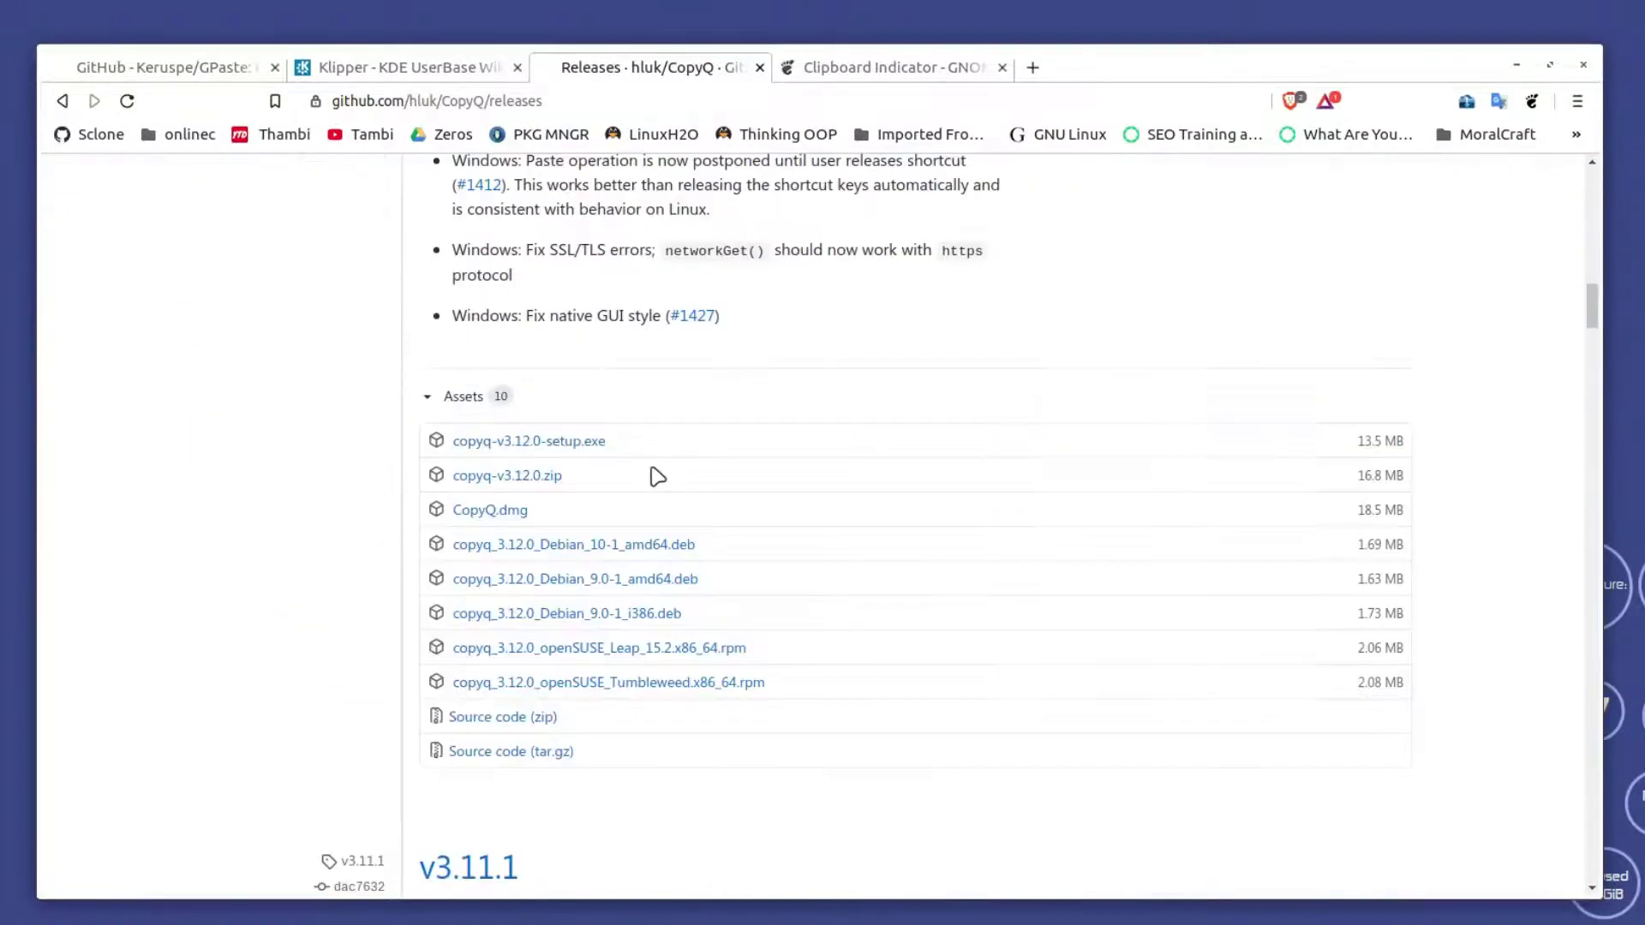
{"action": "scroll", "coordinate": [677, 523], "scroll_direction": "down", "scroll_amount": 4}
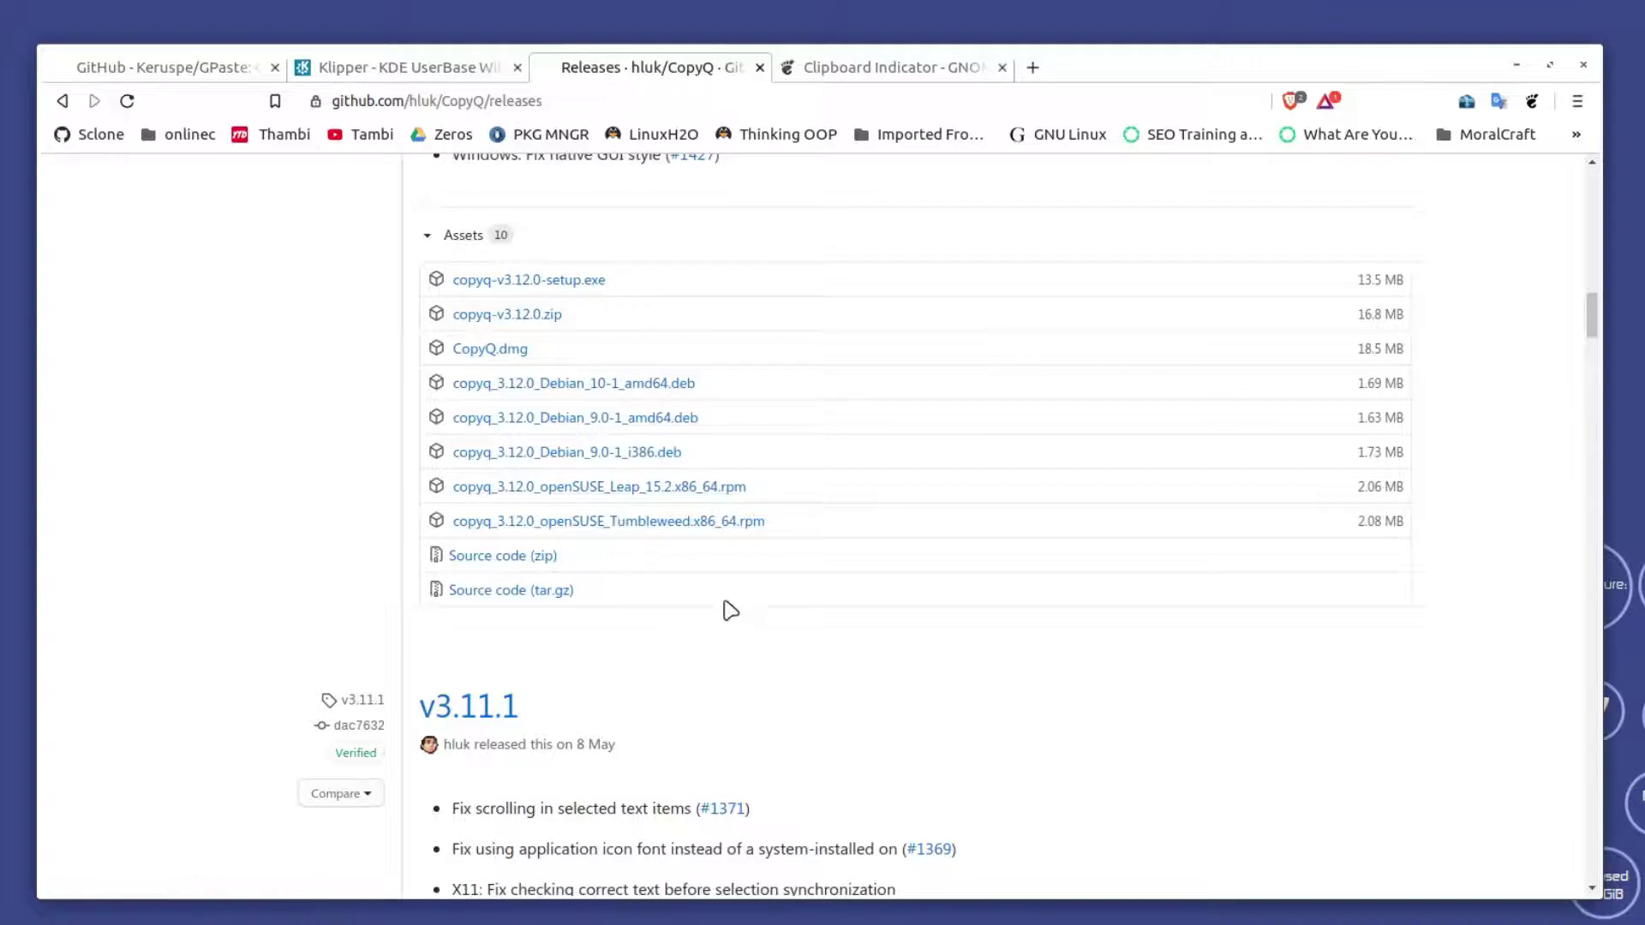
Minimize the browser, launch CopyQ from an overview search, and glance at its clipboard history menu.
{"action": "left_click", "coordinate": [1516, 65]}
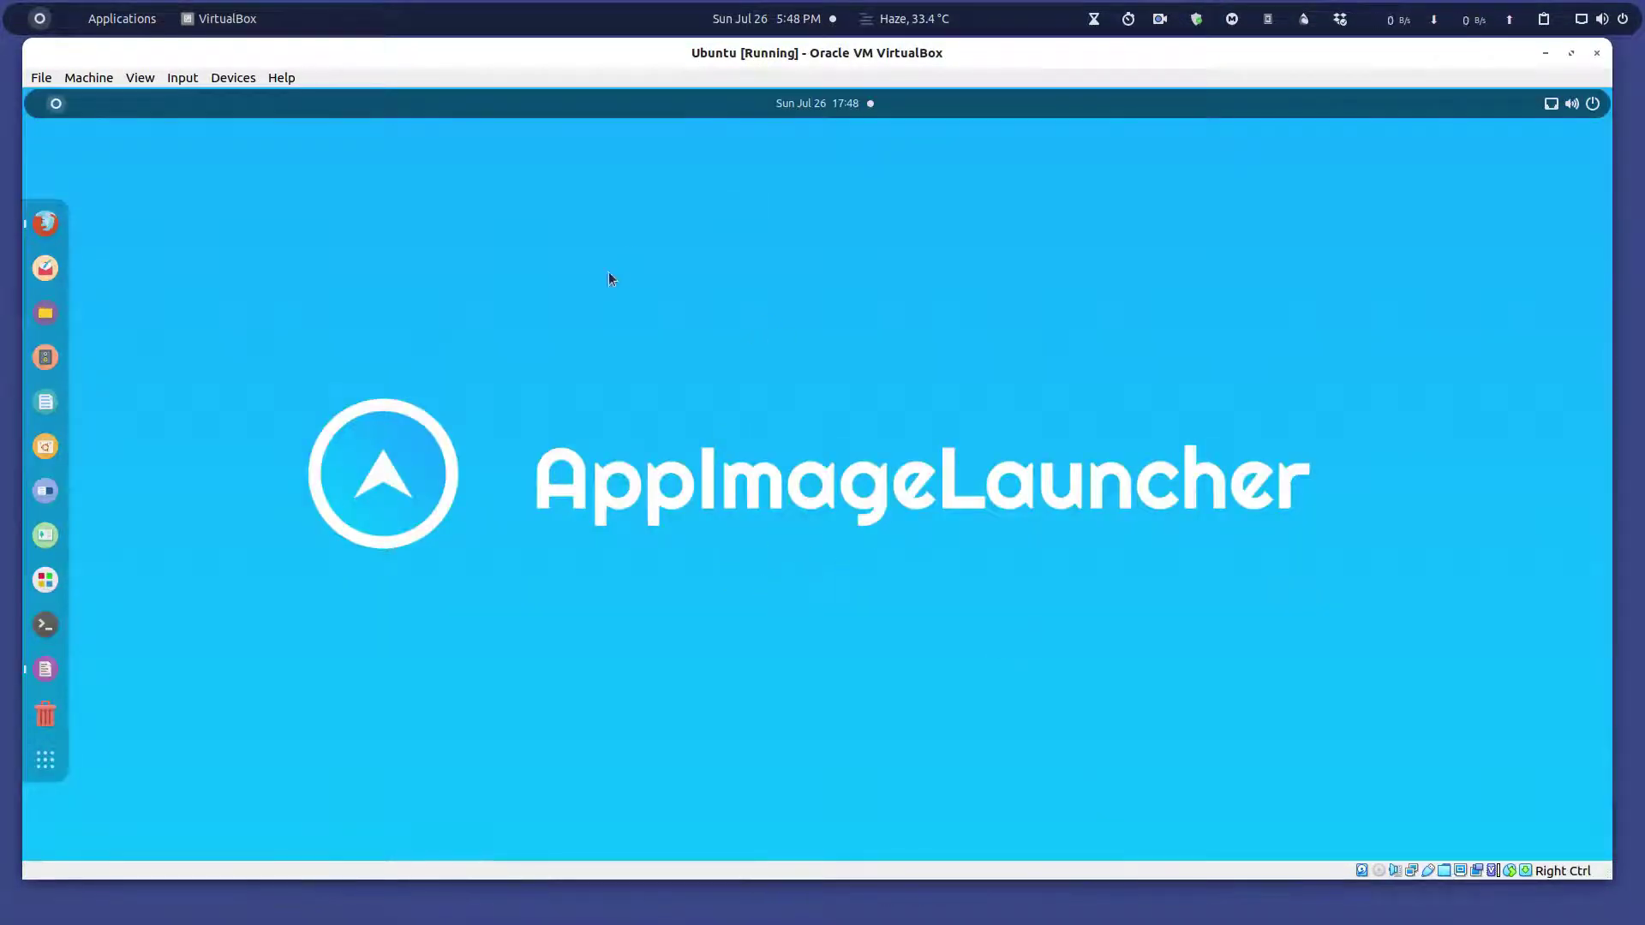
{"action": "left_click", "coordinate": [46, 759]}
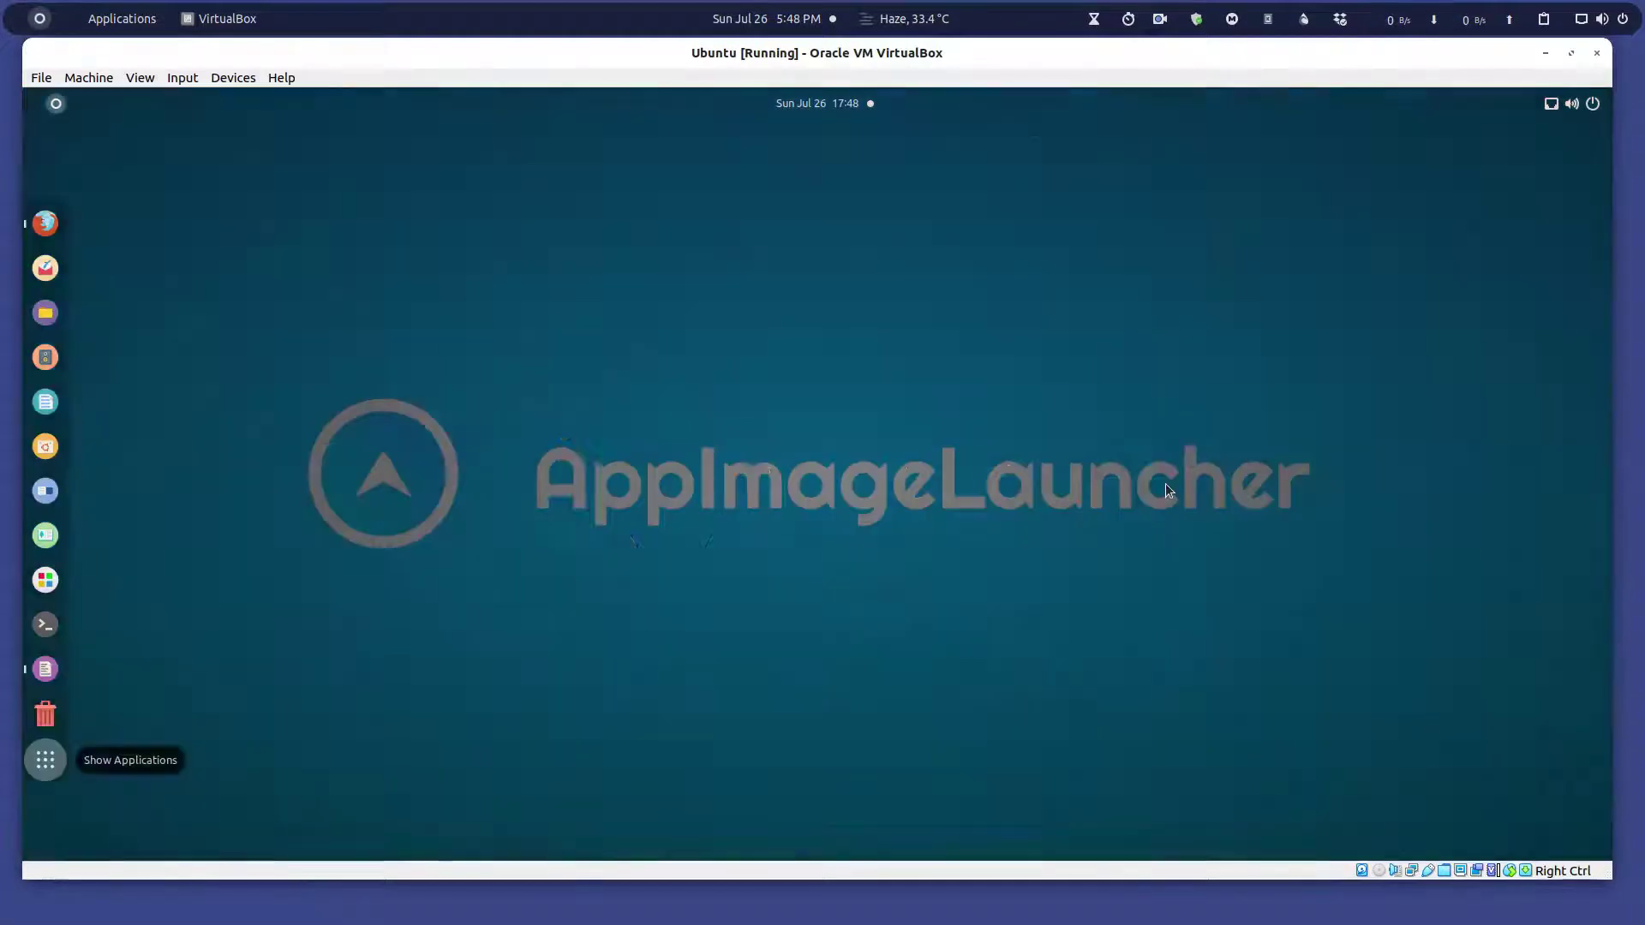
{"action": "type", "text": "color"}
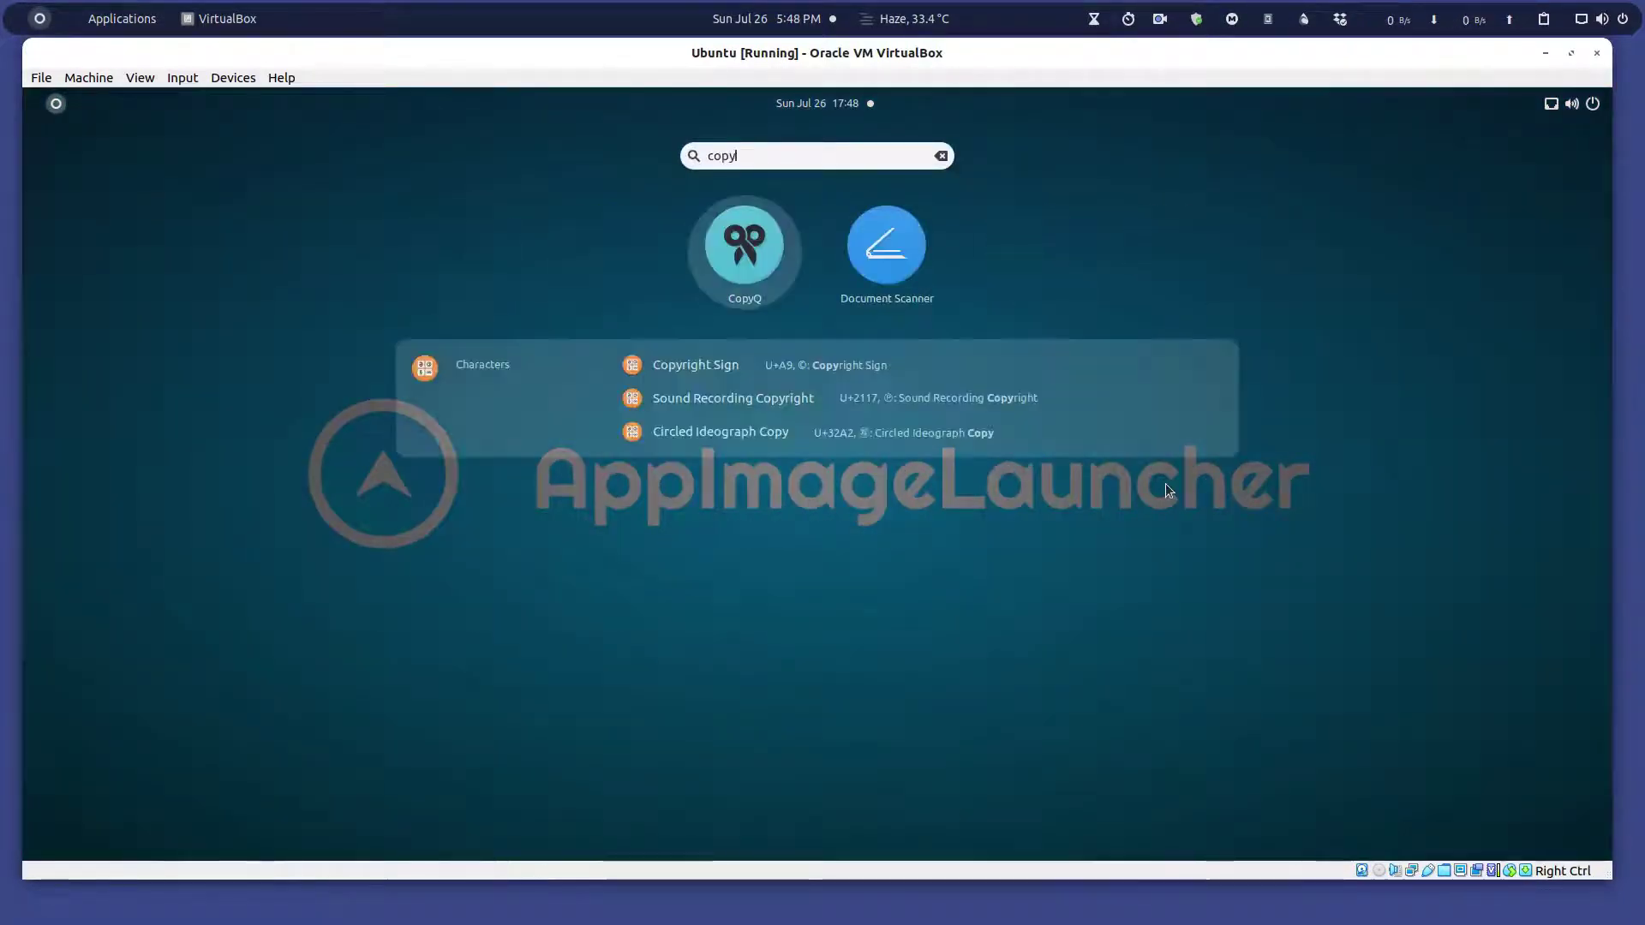
{"action": "key", "text": "Return"}
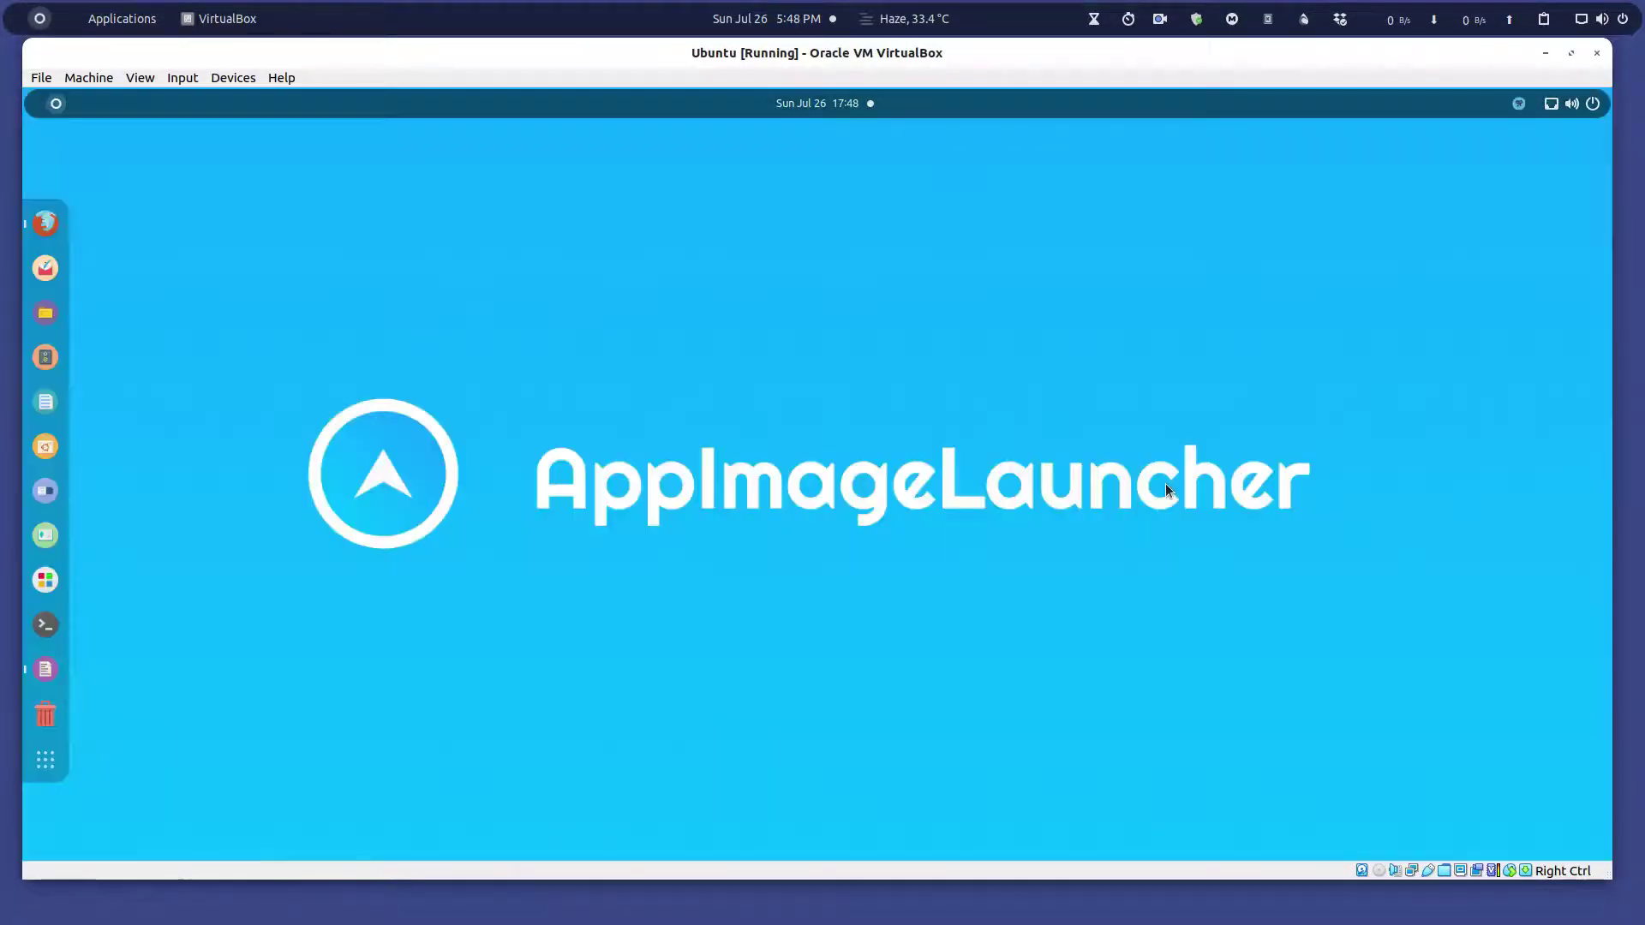
{"action": "left_click", "coordinate": [1520, 110]}
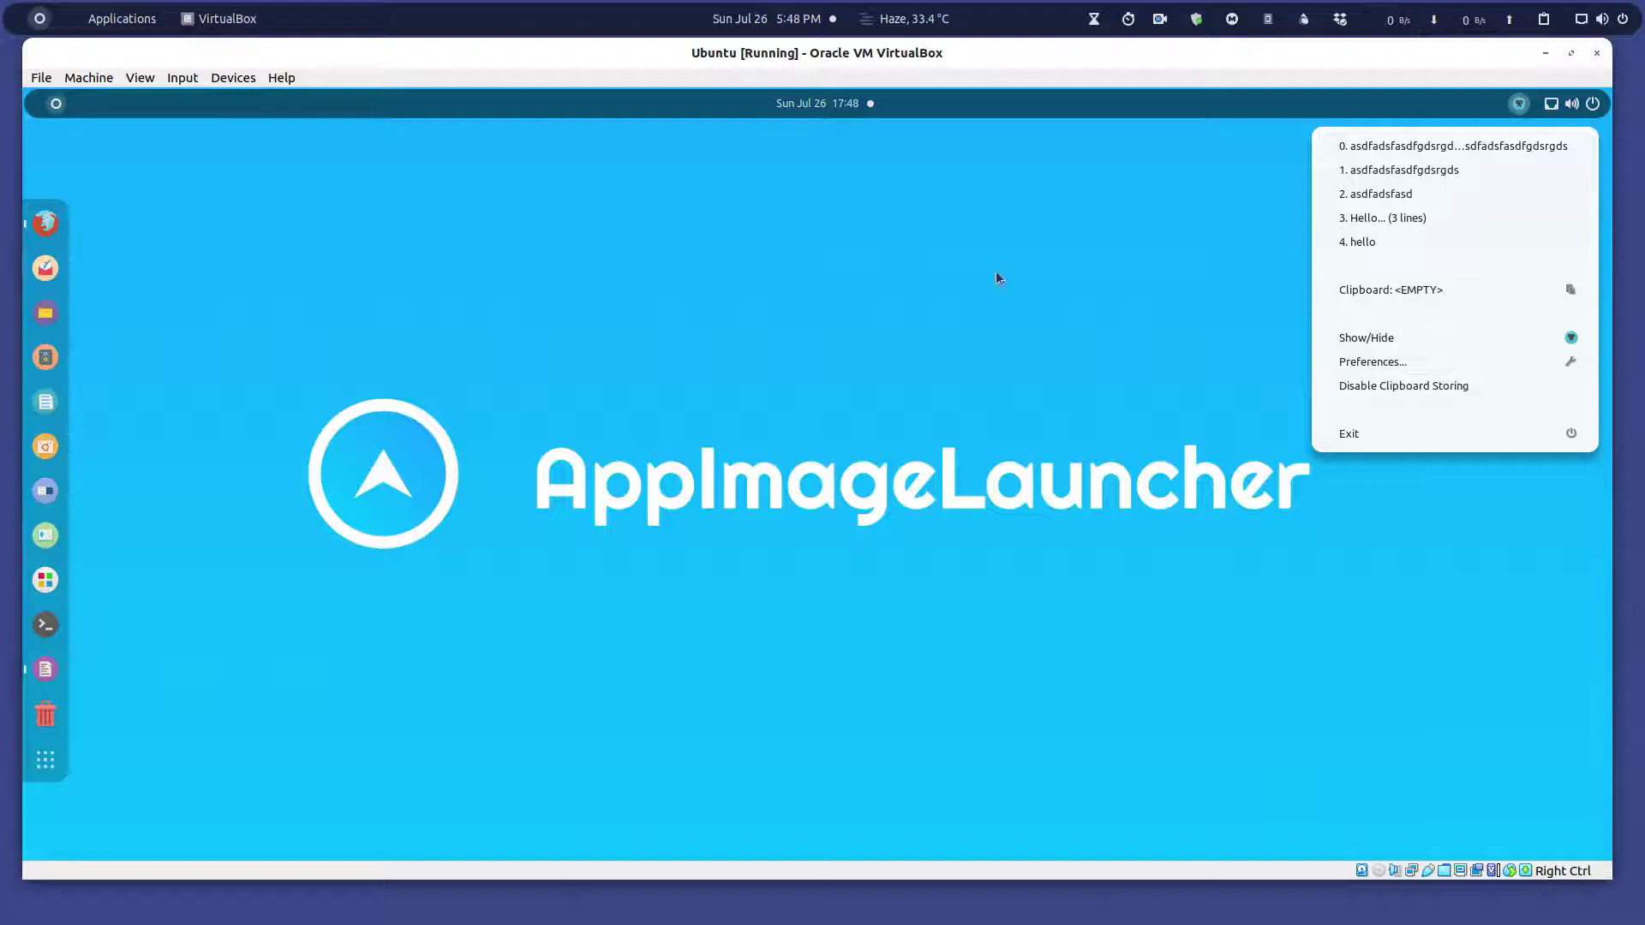
{"action": "left_click", "coordinate": [830, 365]}
Raise and centre Untitled Document 1, then copy line 7 'You can be cool.'.
{"action": "left_click", "coordinate": [45, 669]}
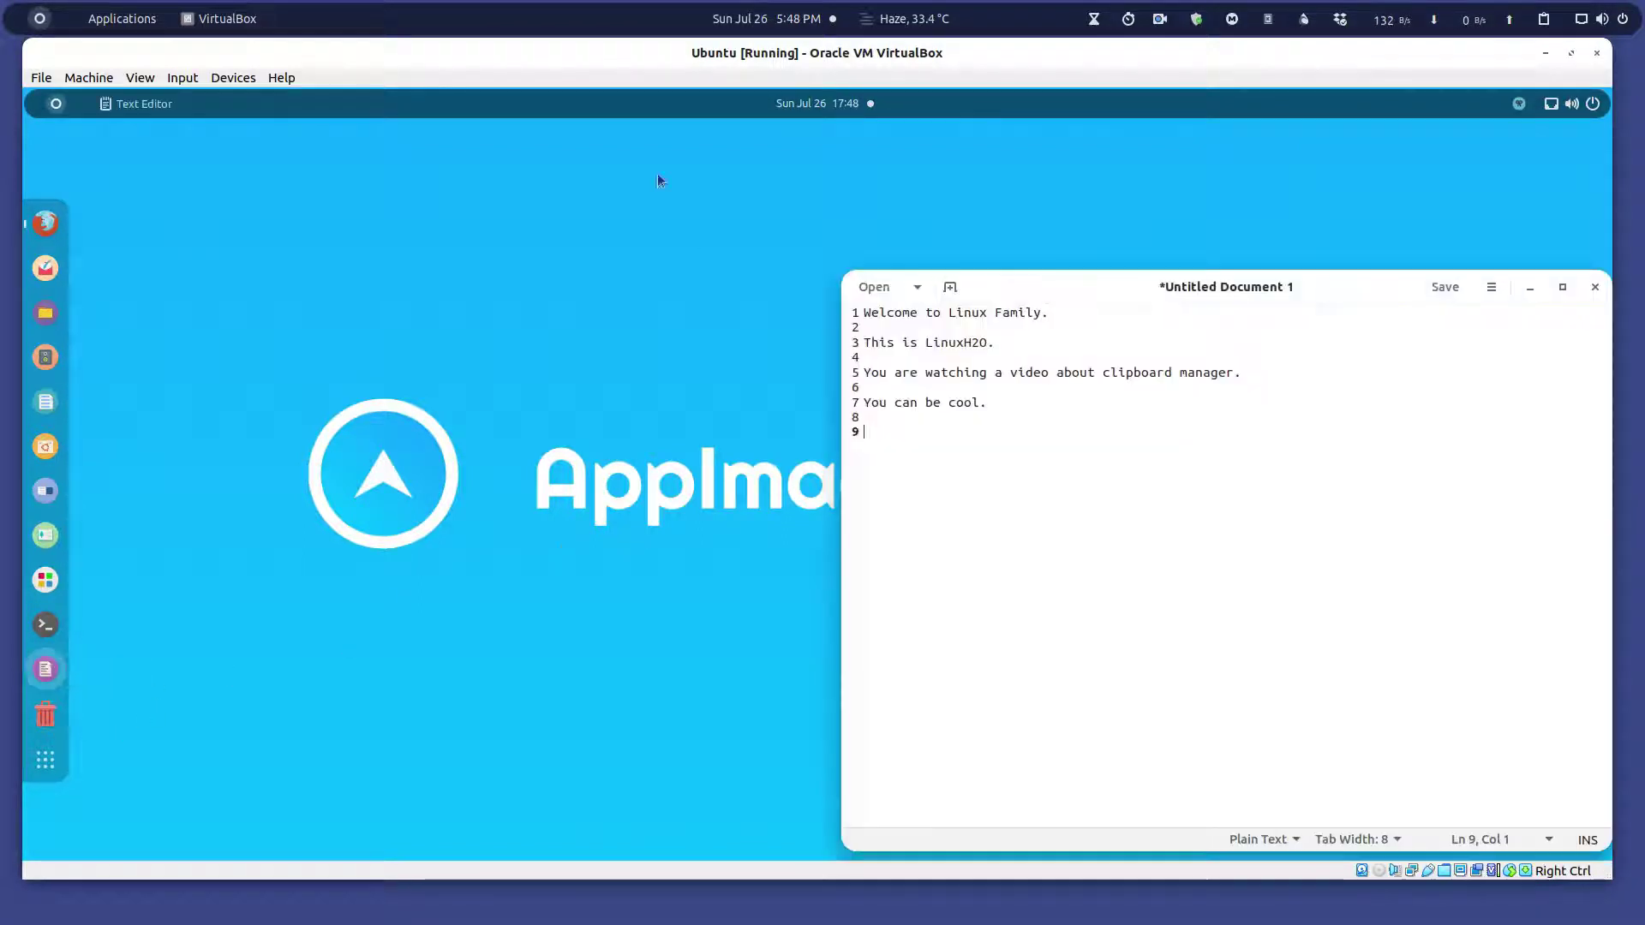
{"action": "left_click_drag", "start_coordinate": [1111, 283], "coordinate": [730, 188]}
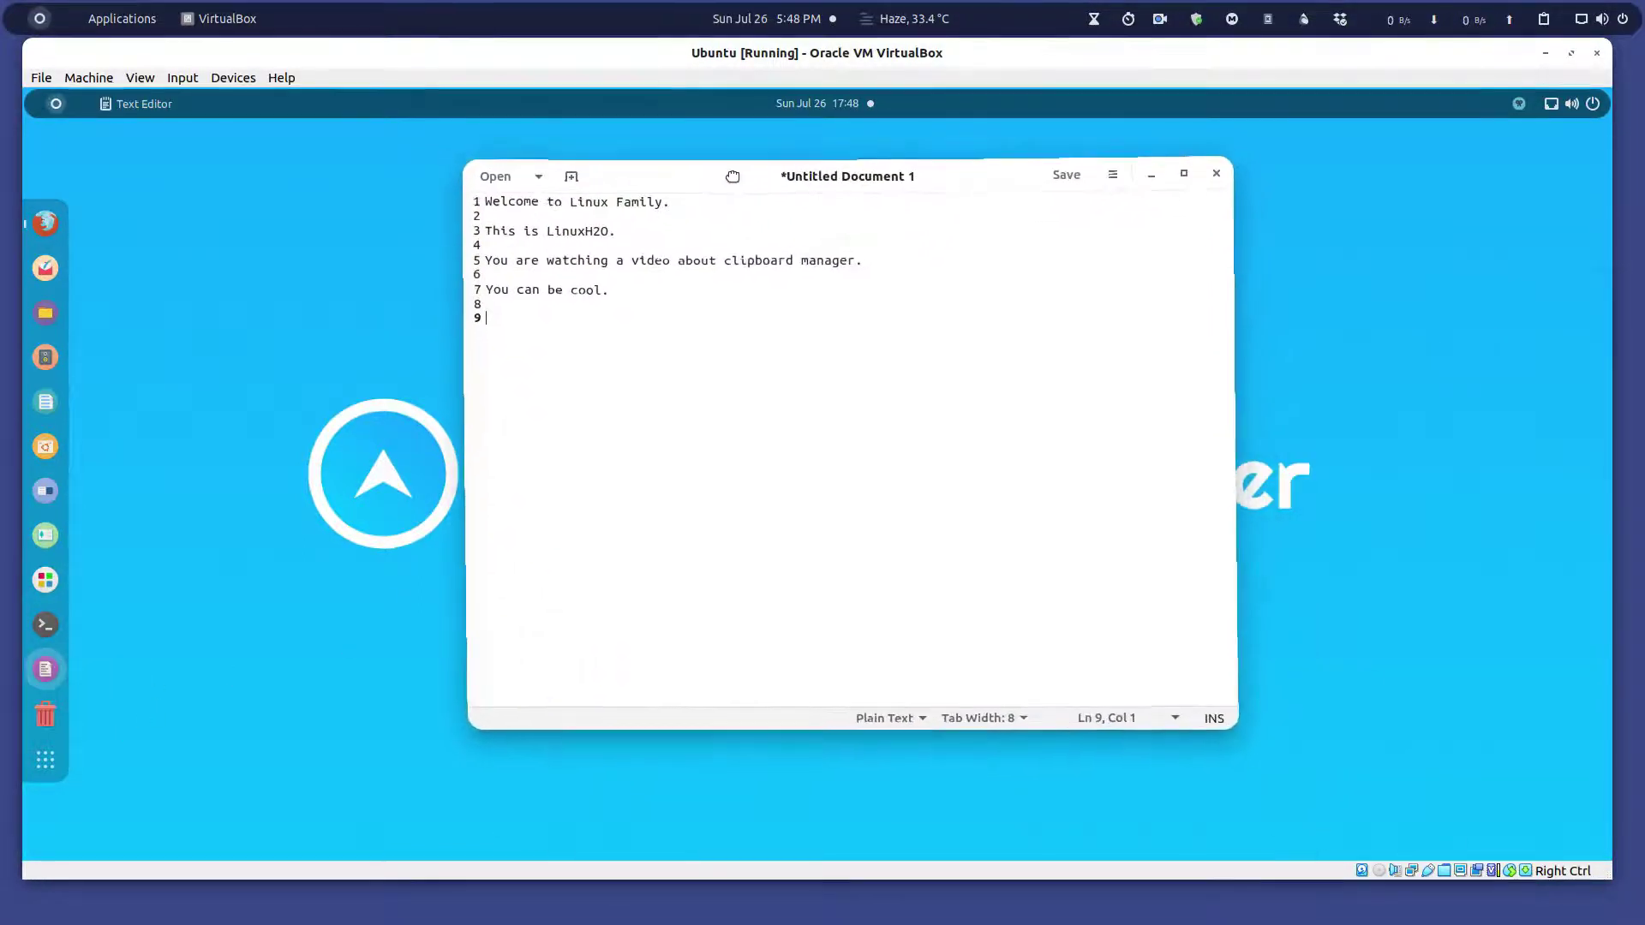
{"action": "double_click", "coordinate": [581, 307]}
{"action": "triple_click", "coordinate": [582, 307]}
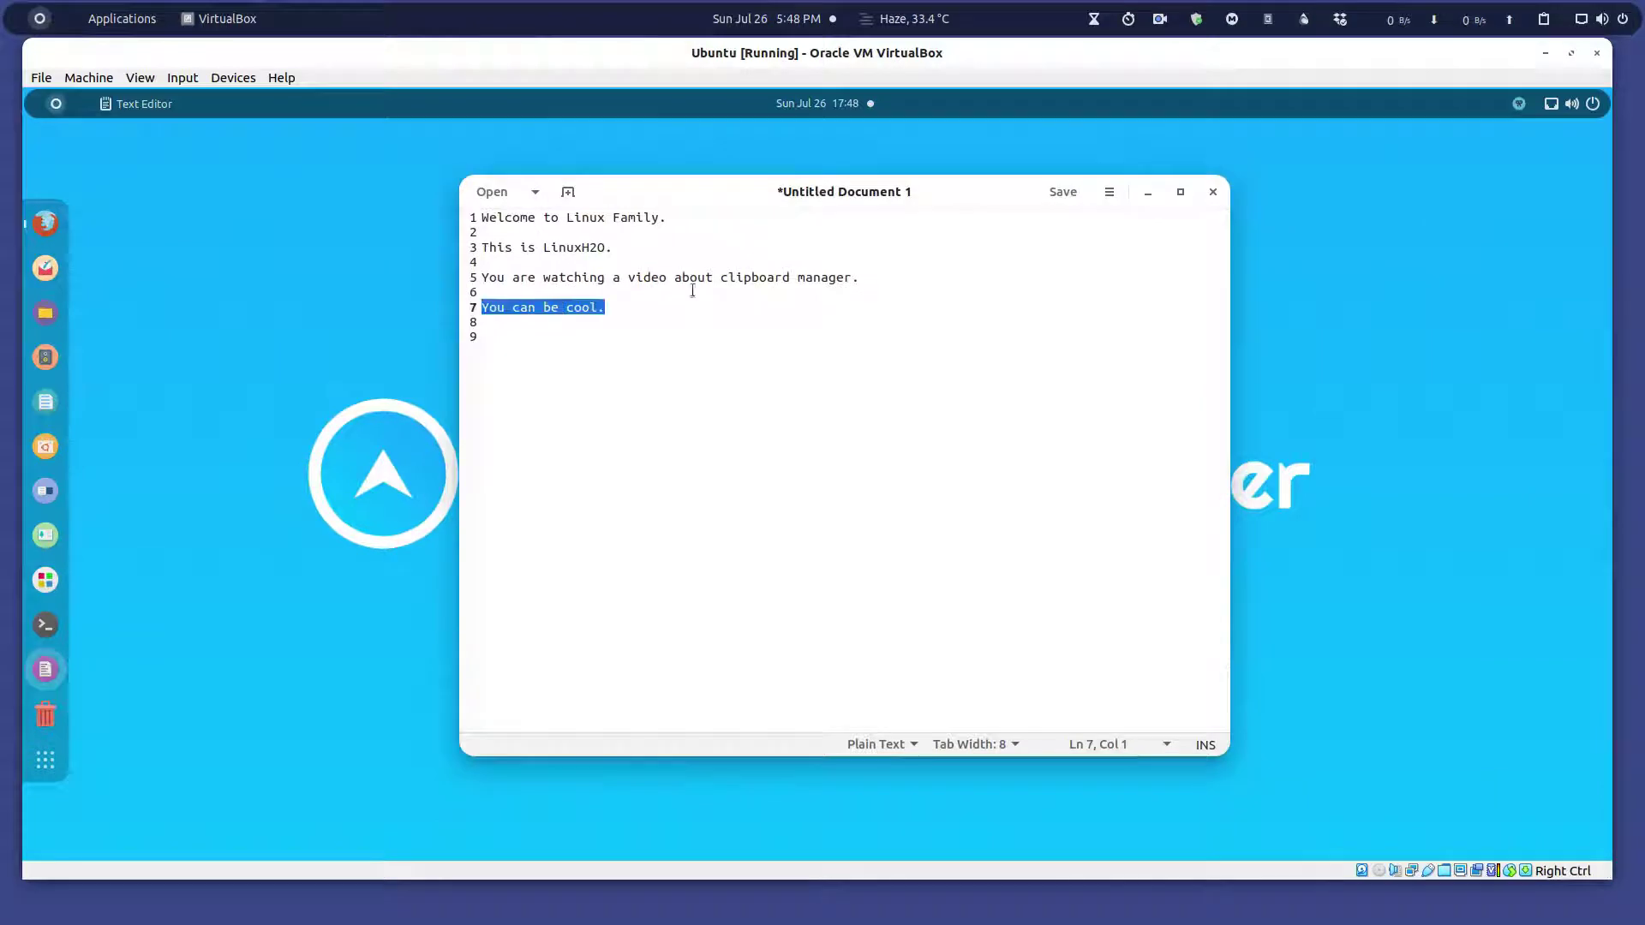
{"action": "right_click", "coordinate": [601, 306]}
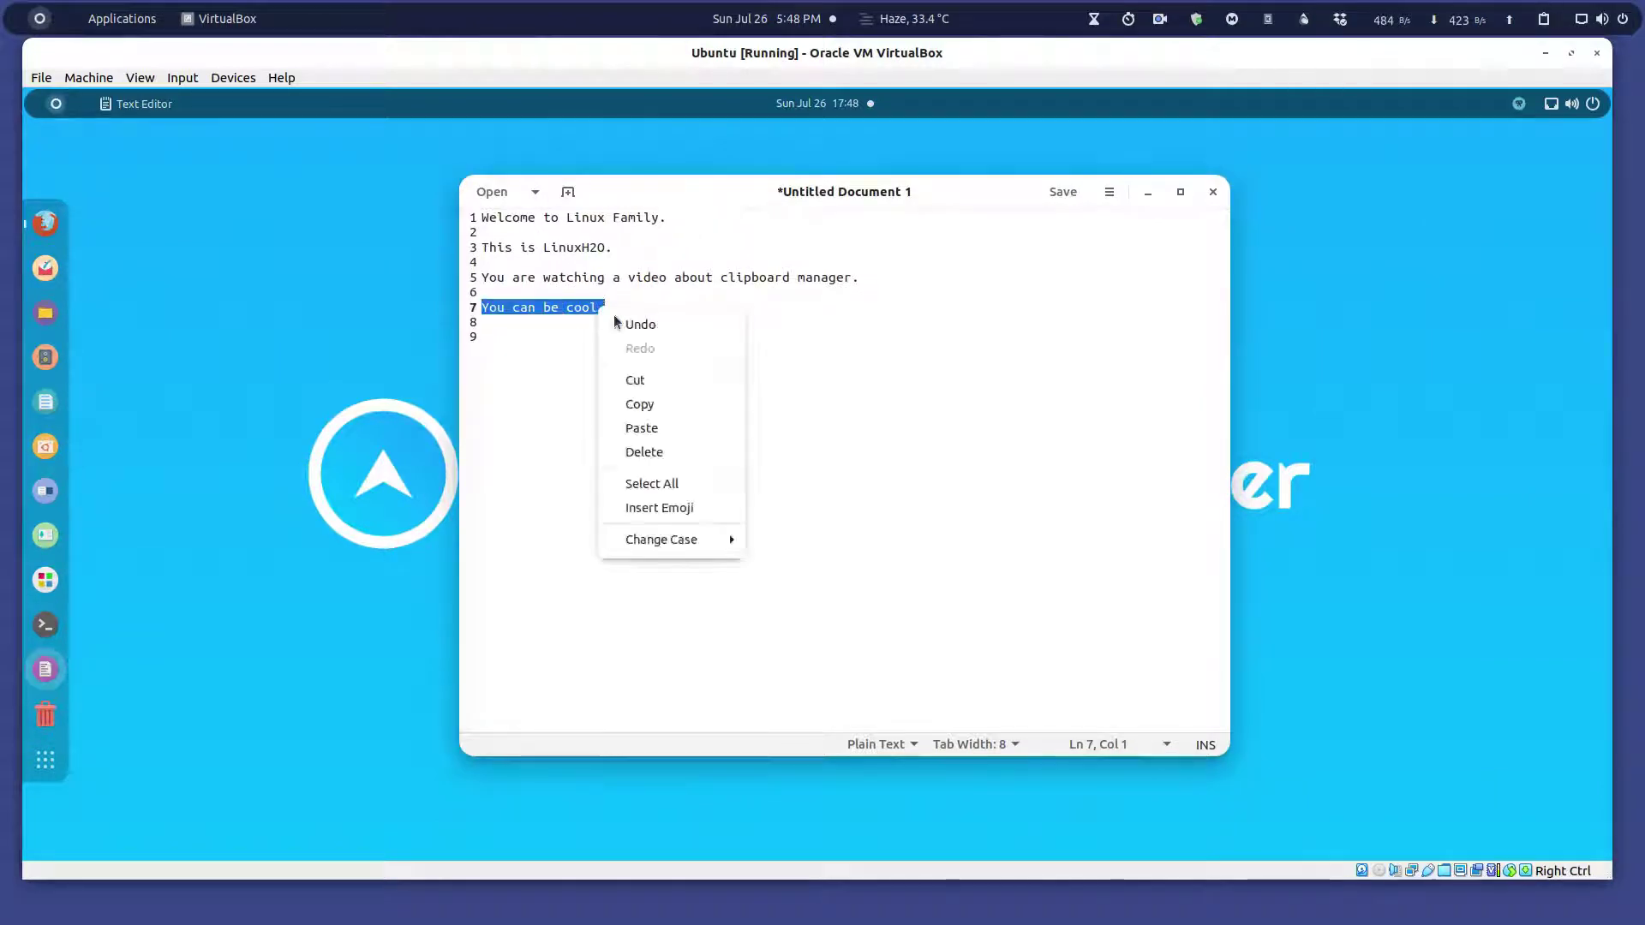
{"action": "left_click", "coordinate": [654, 403]}
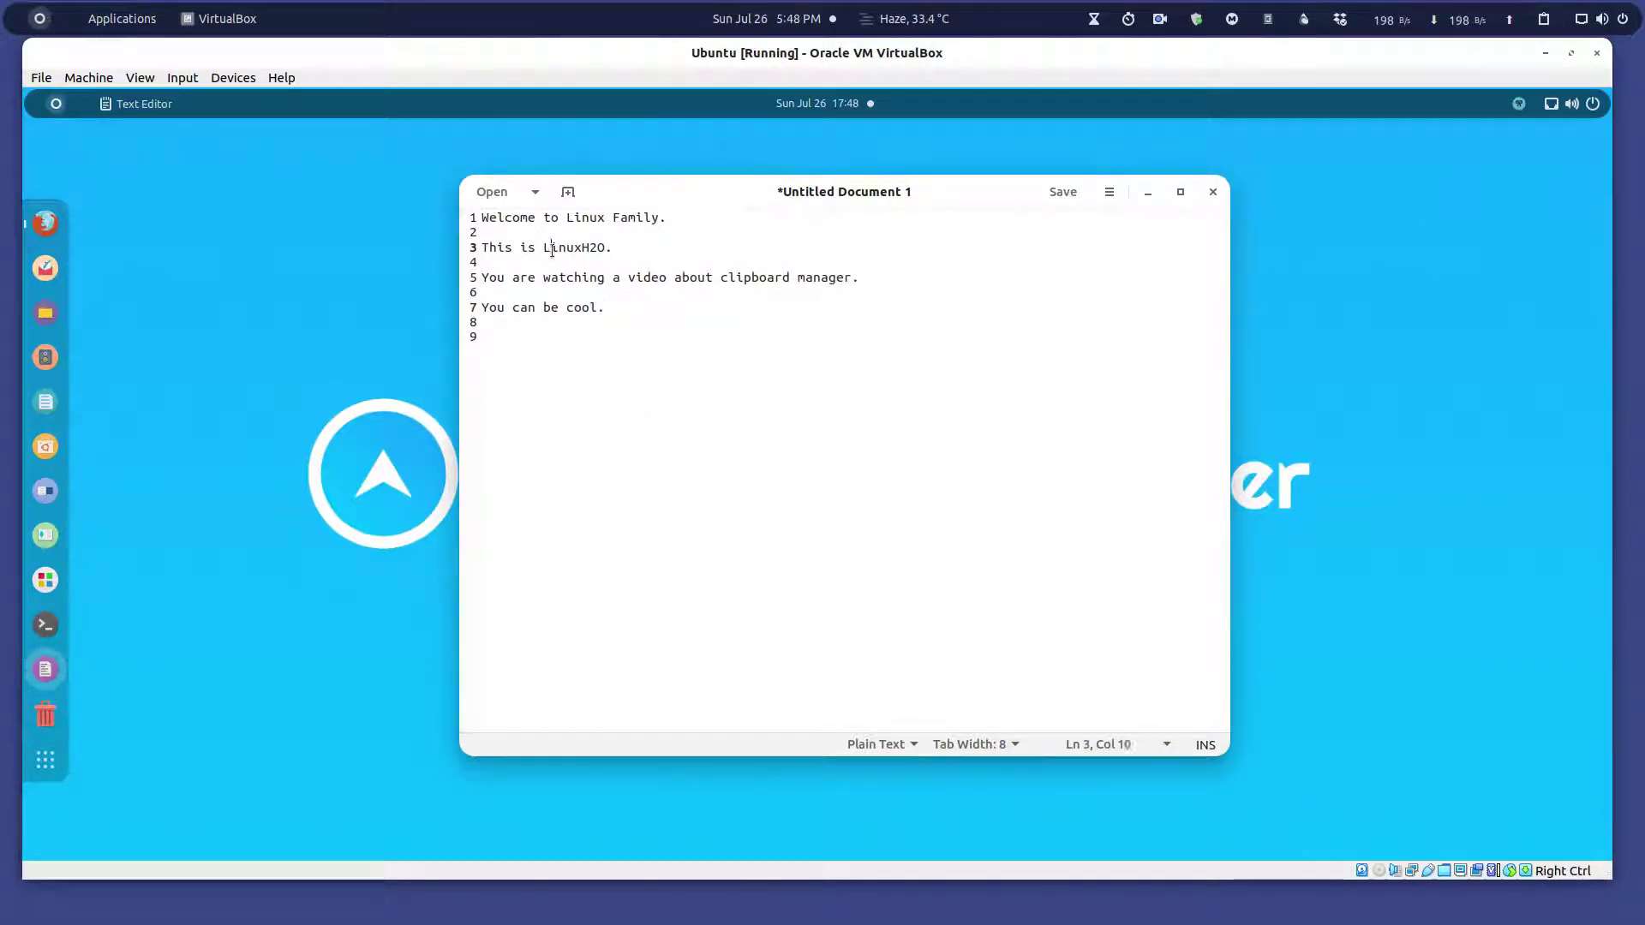
Copy line 3 'This is LinuxH2O.' and line 5, then place the cursor on empty line 9.
{"action": "triple_click", "coordinate": [552, 250]}
{"action": "right_click", "coordinate": [553, 252]}
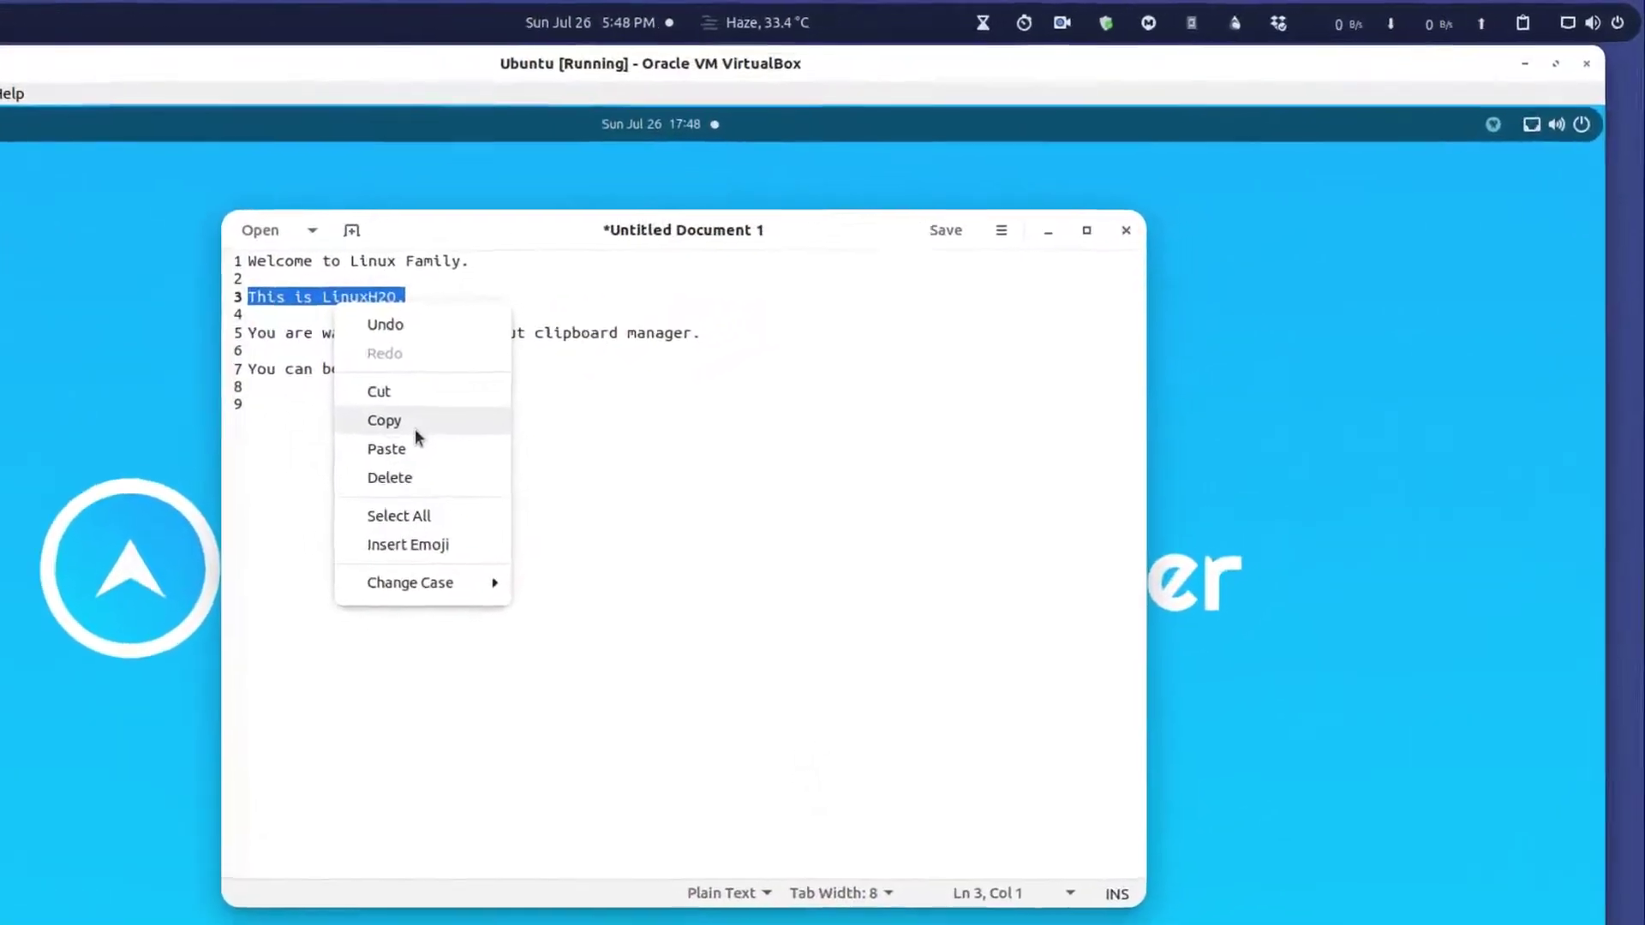
{"action": "left_click", "coordinate": [415, 427]}
{"action": "double_click", "coordinate": [424, 333]}
{"action": "triple_click", "coordinate": [424, 332]}
{"action": "right_click", "coordinate": [424, 336]}
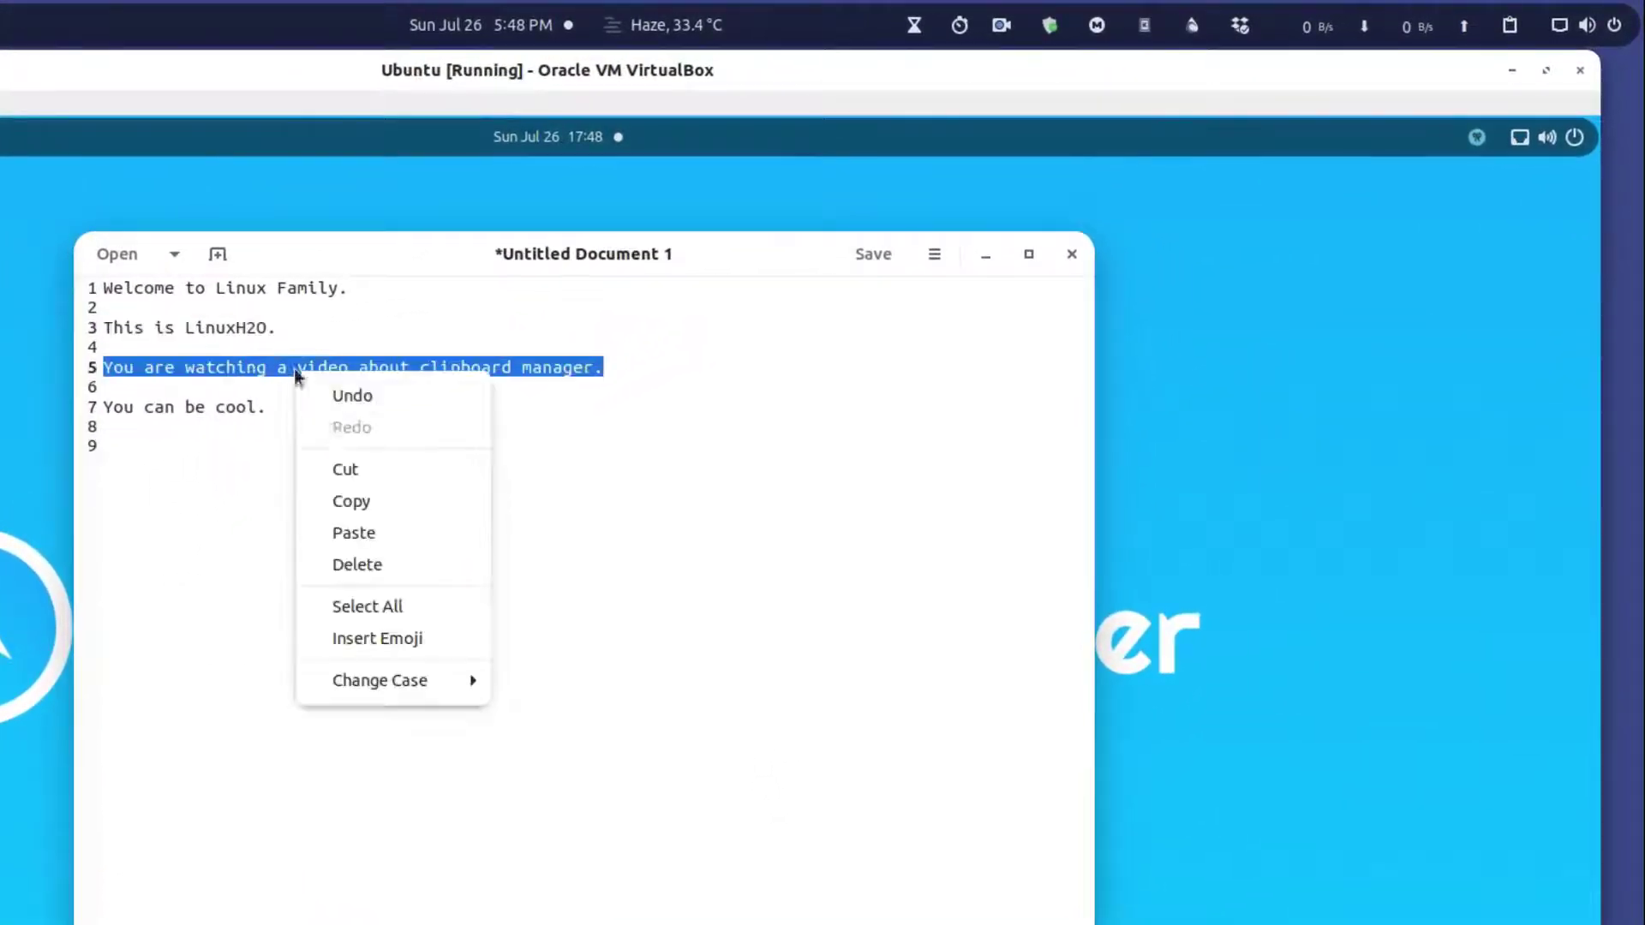
{"action": "left_click", "coordinate": [346, 512]}
{"action": "left_click", "coordinate": [668, 624]}
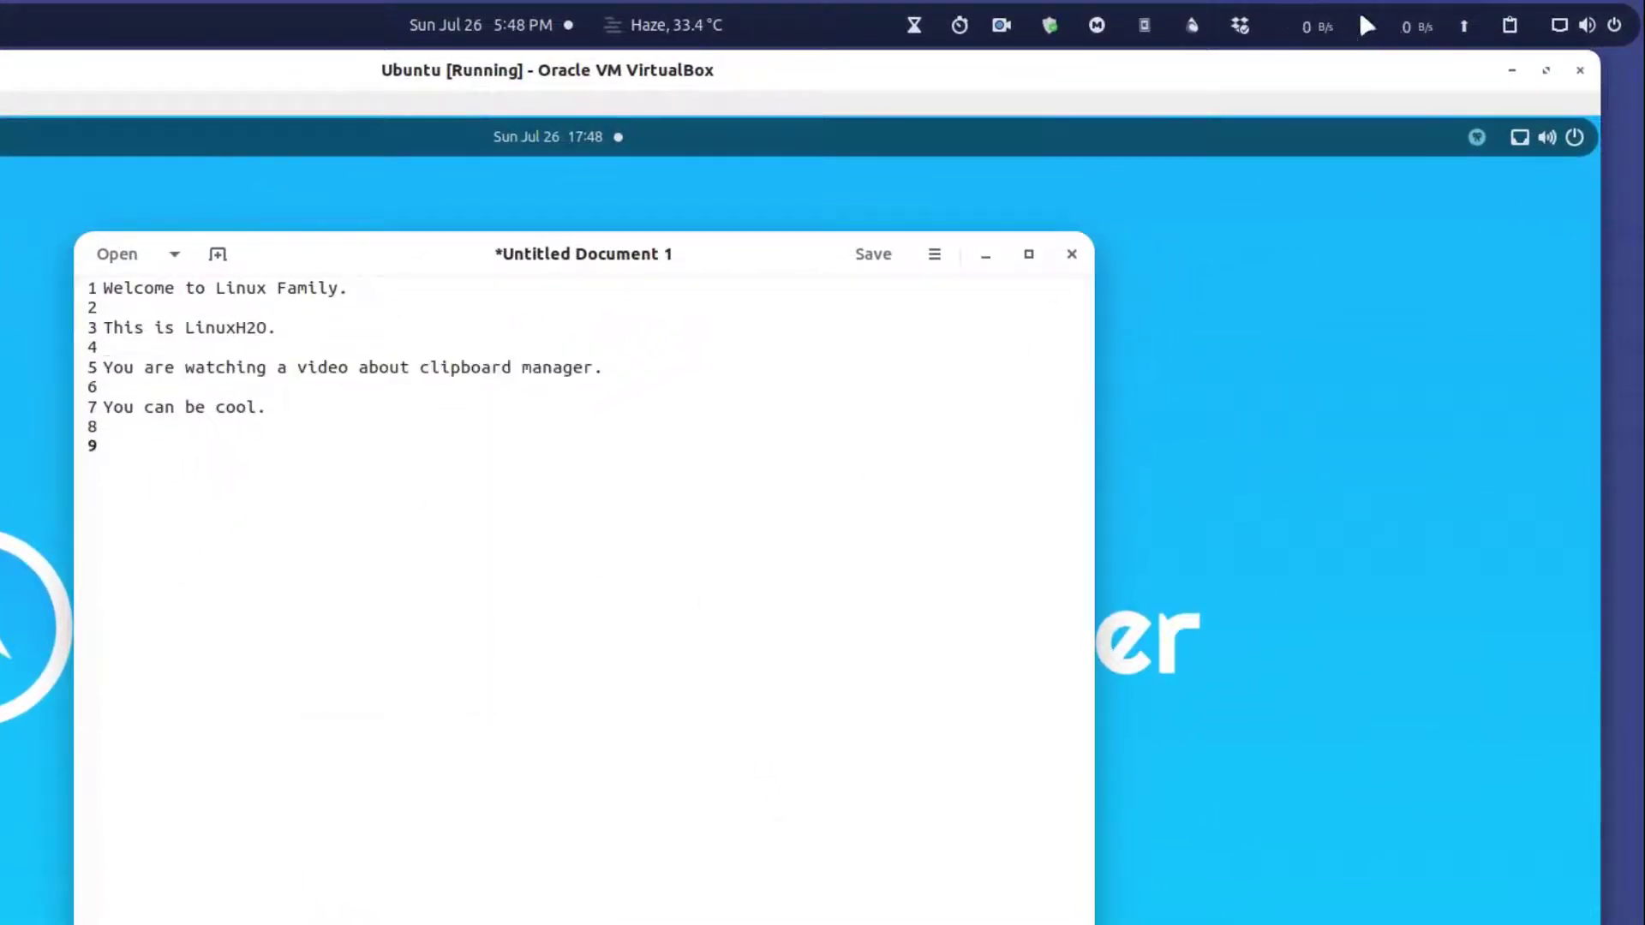
Paste 'You can be cool.' from CopyQ's history onto line 9 and open CopyQ's Preferences.
{"action": "left_click", "coordinate": [1473, 150]}
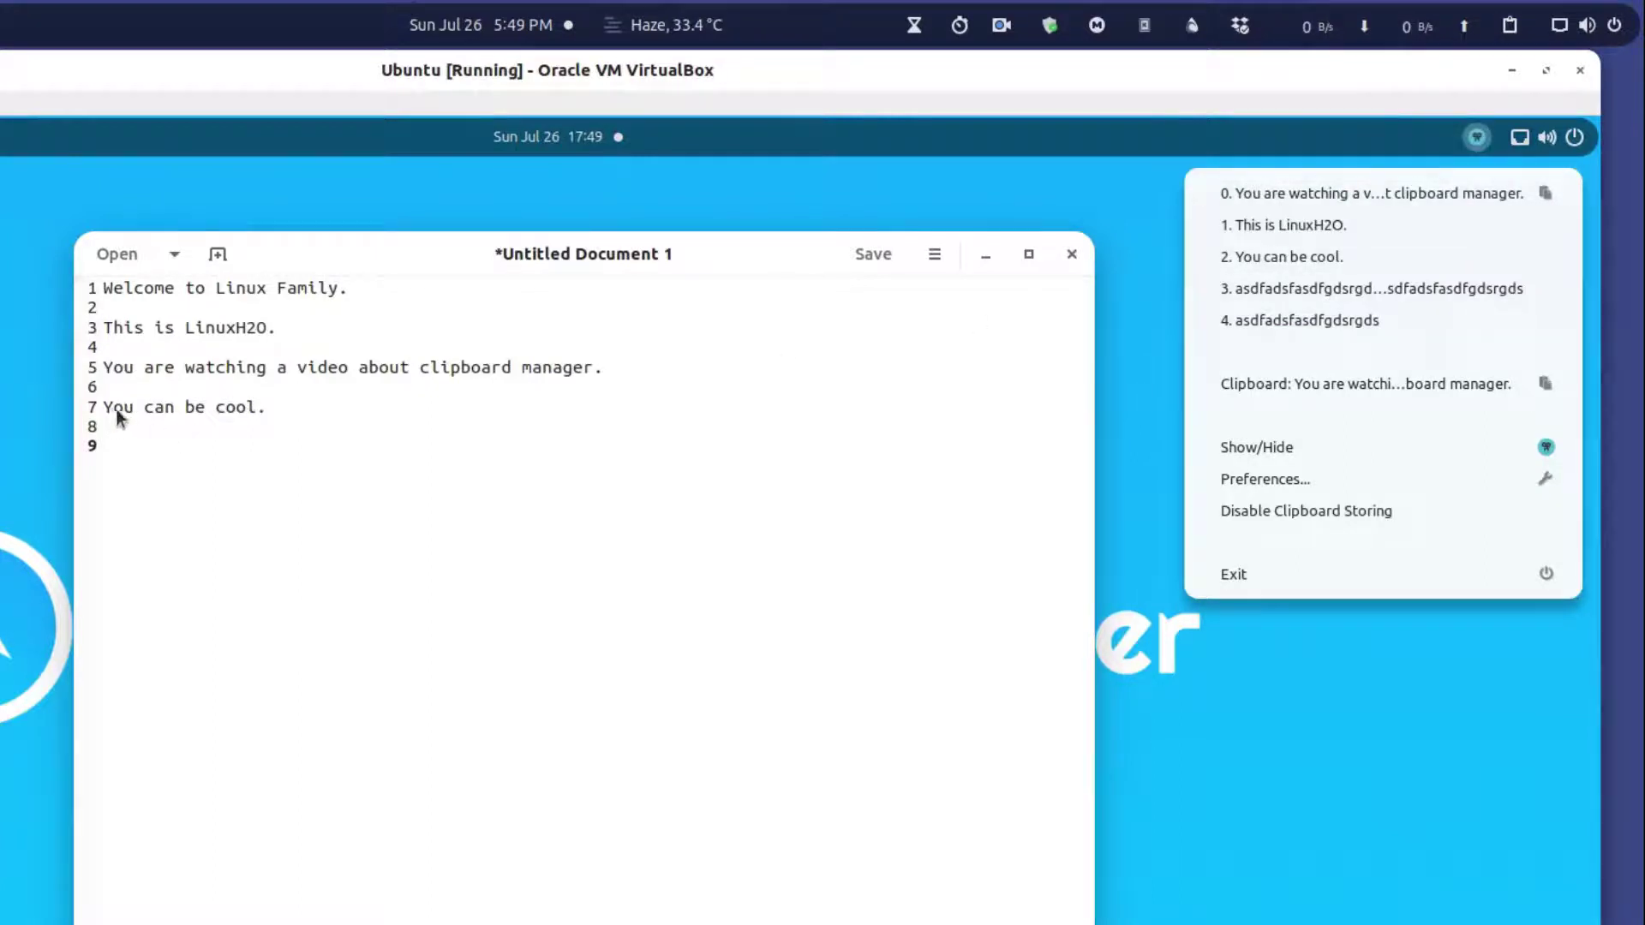
{"action": "left_click", "coordinate": [1324, 255]}
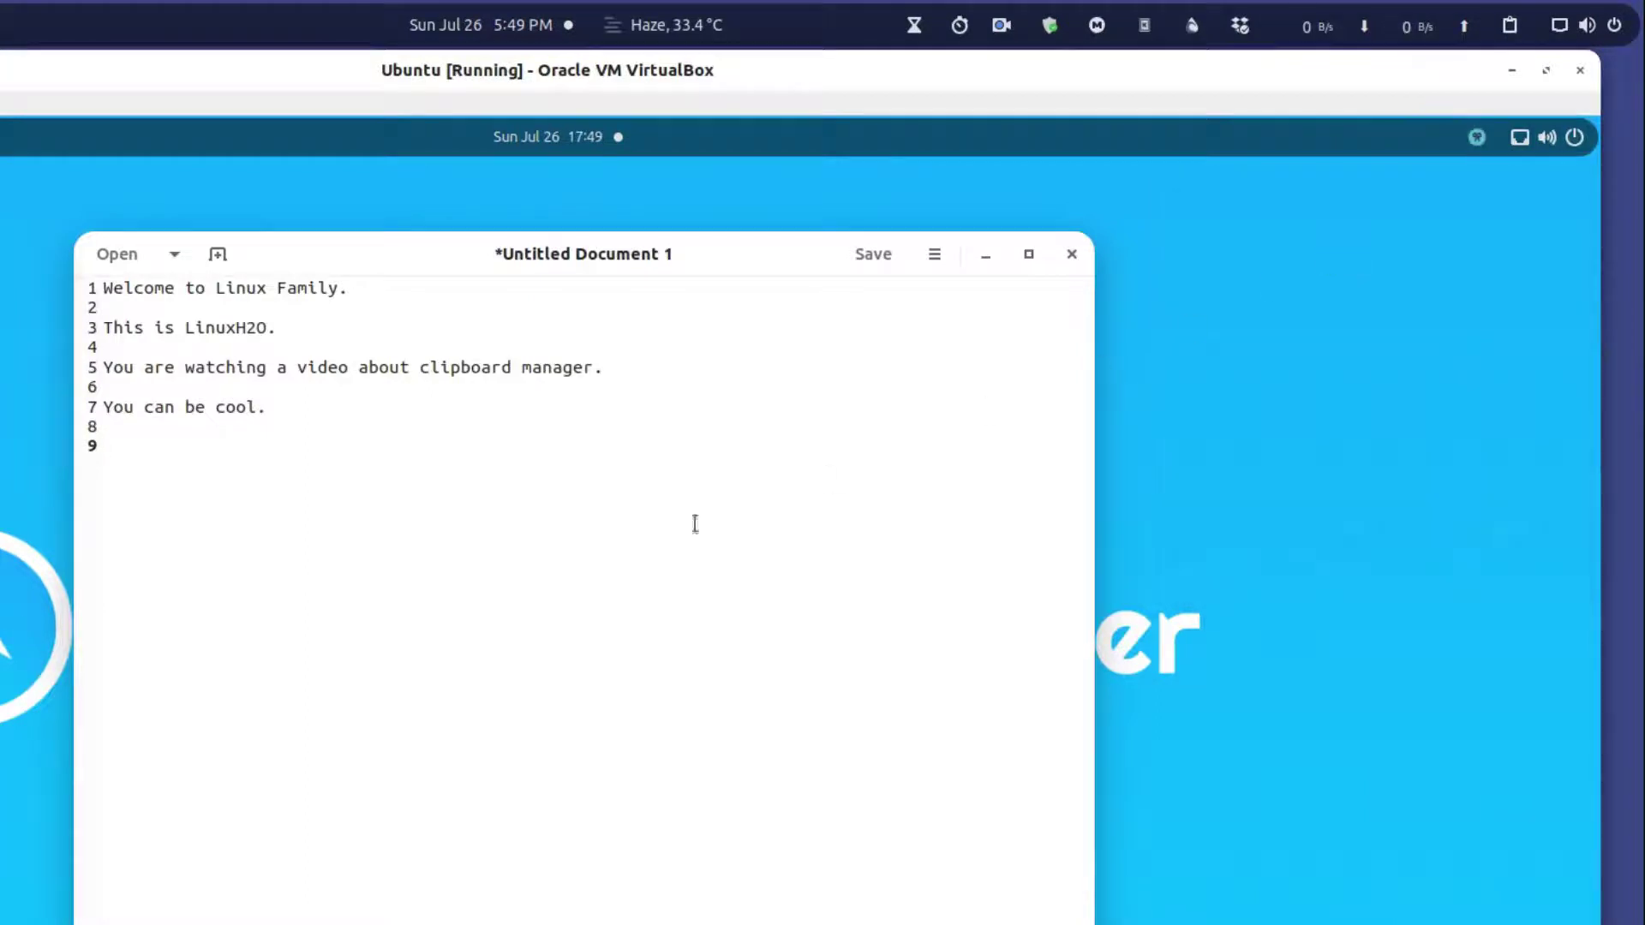
{"action": "right_click", "coordinate": [397, 575]}
{"action": "left_click", "coordinate": [471, 728]}
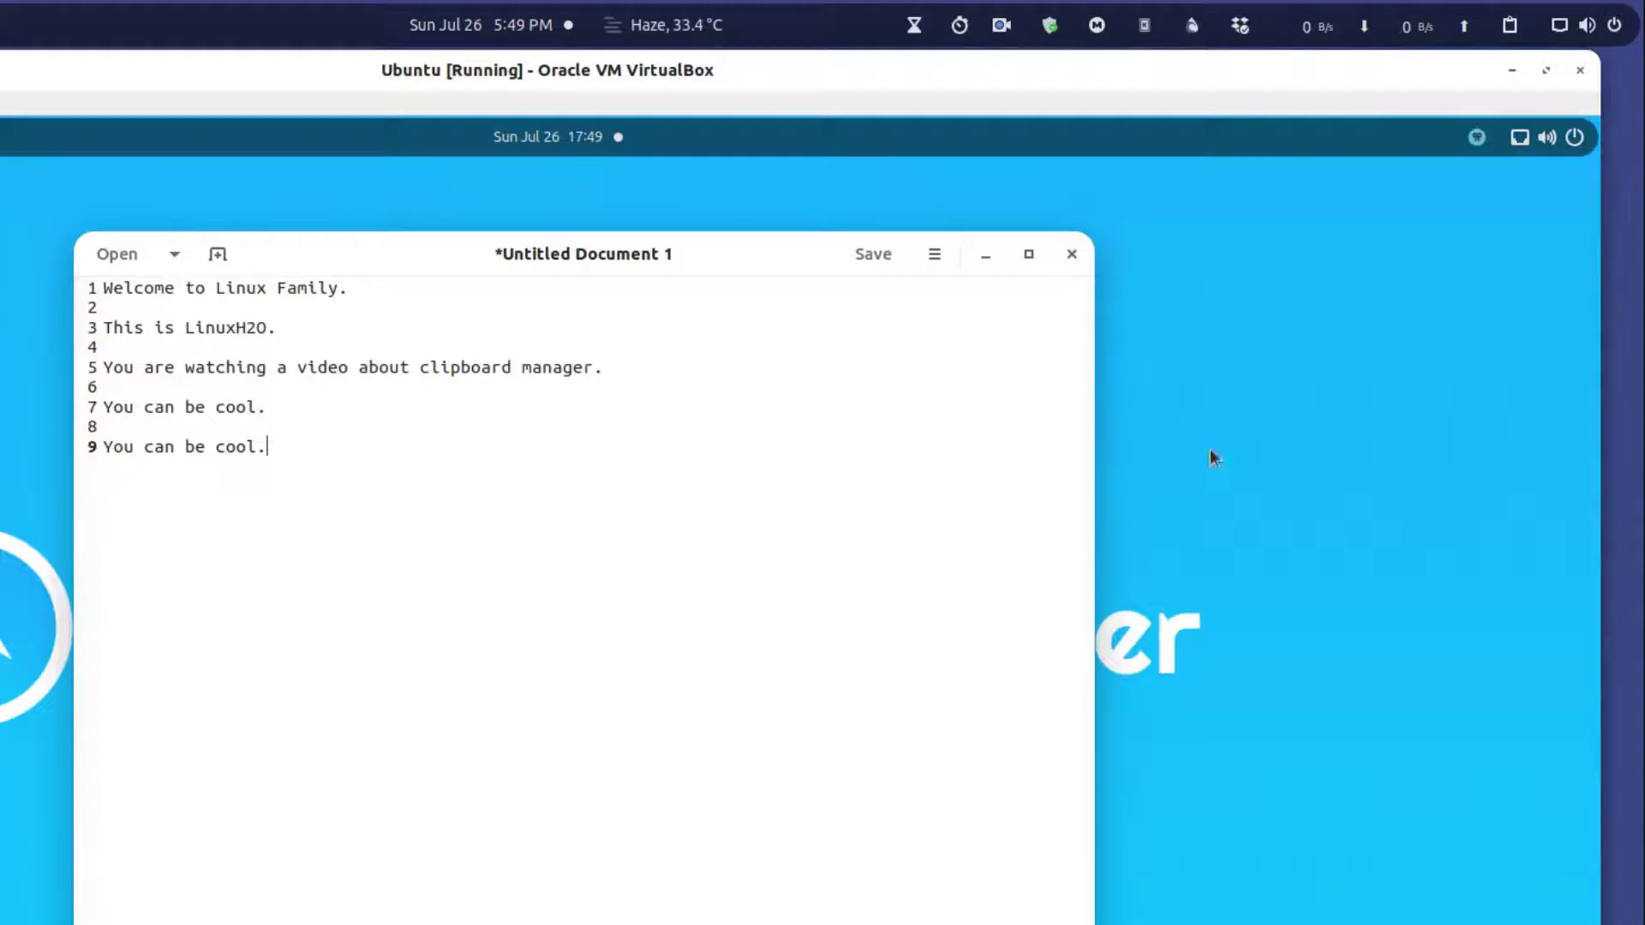
{"action": "left_click", "coordinate": [1476, 137]}
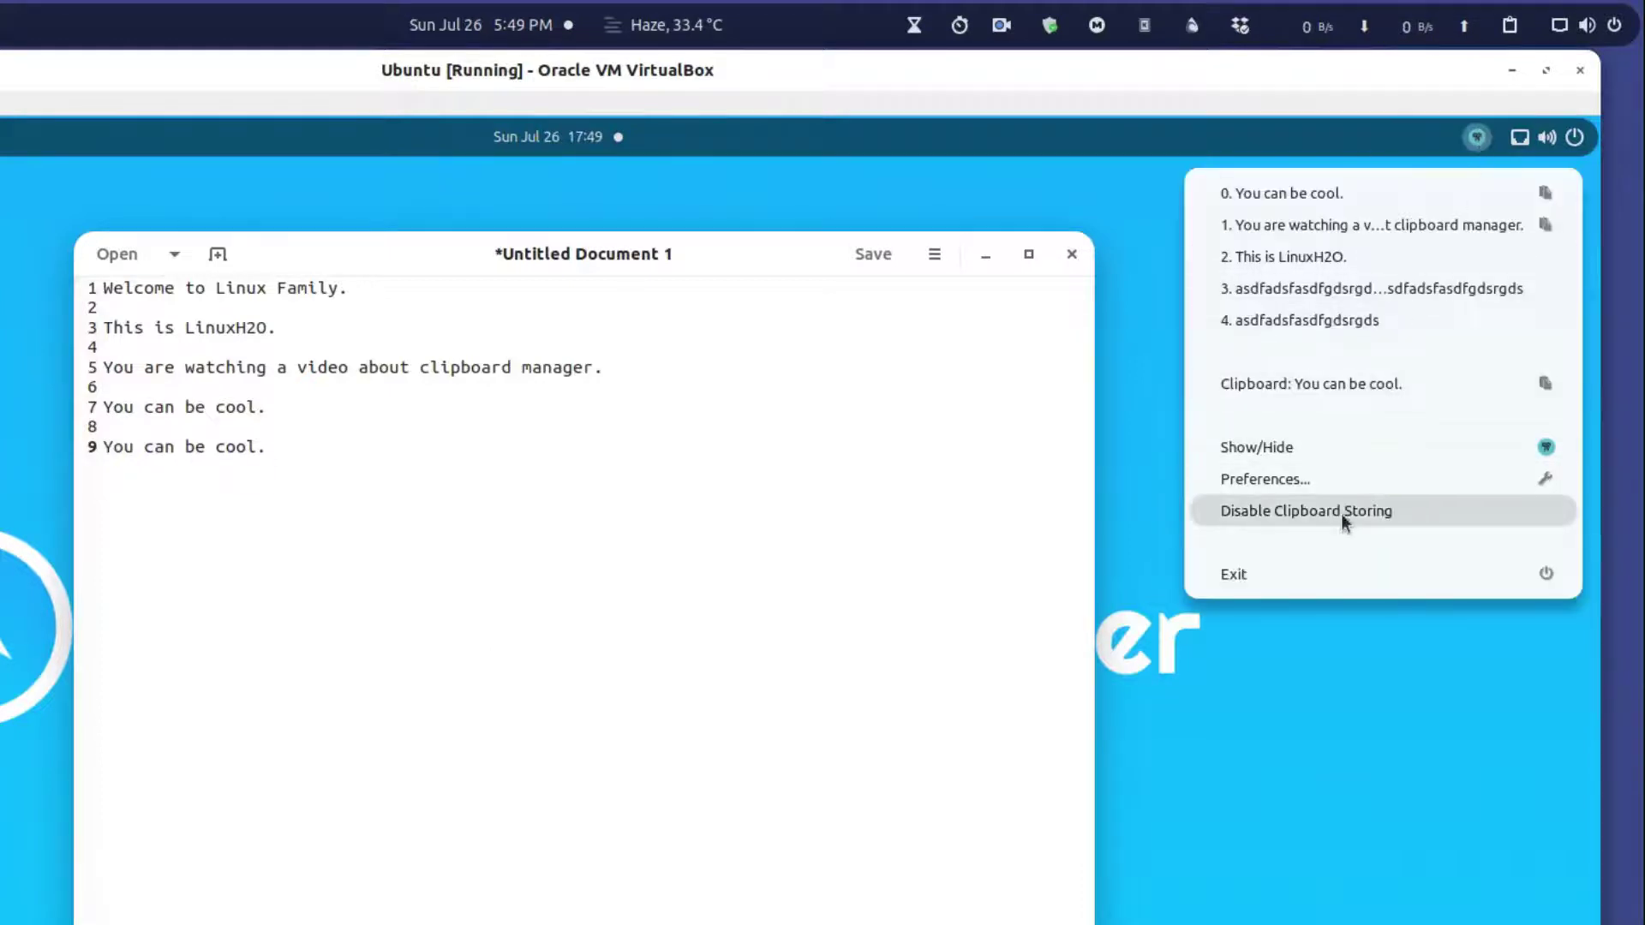
{"action": "left_click", "coordinate": [1338, 478]}
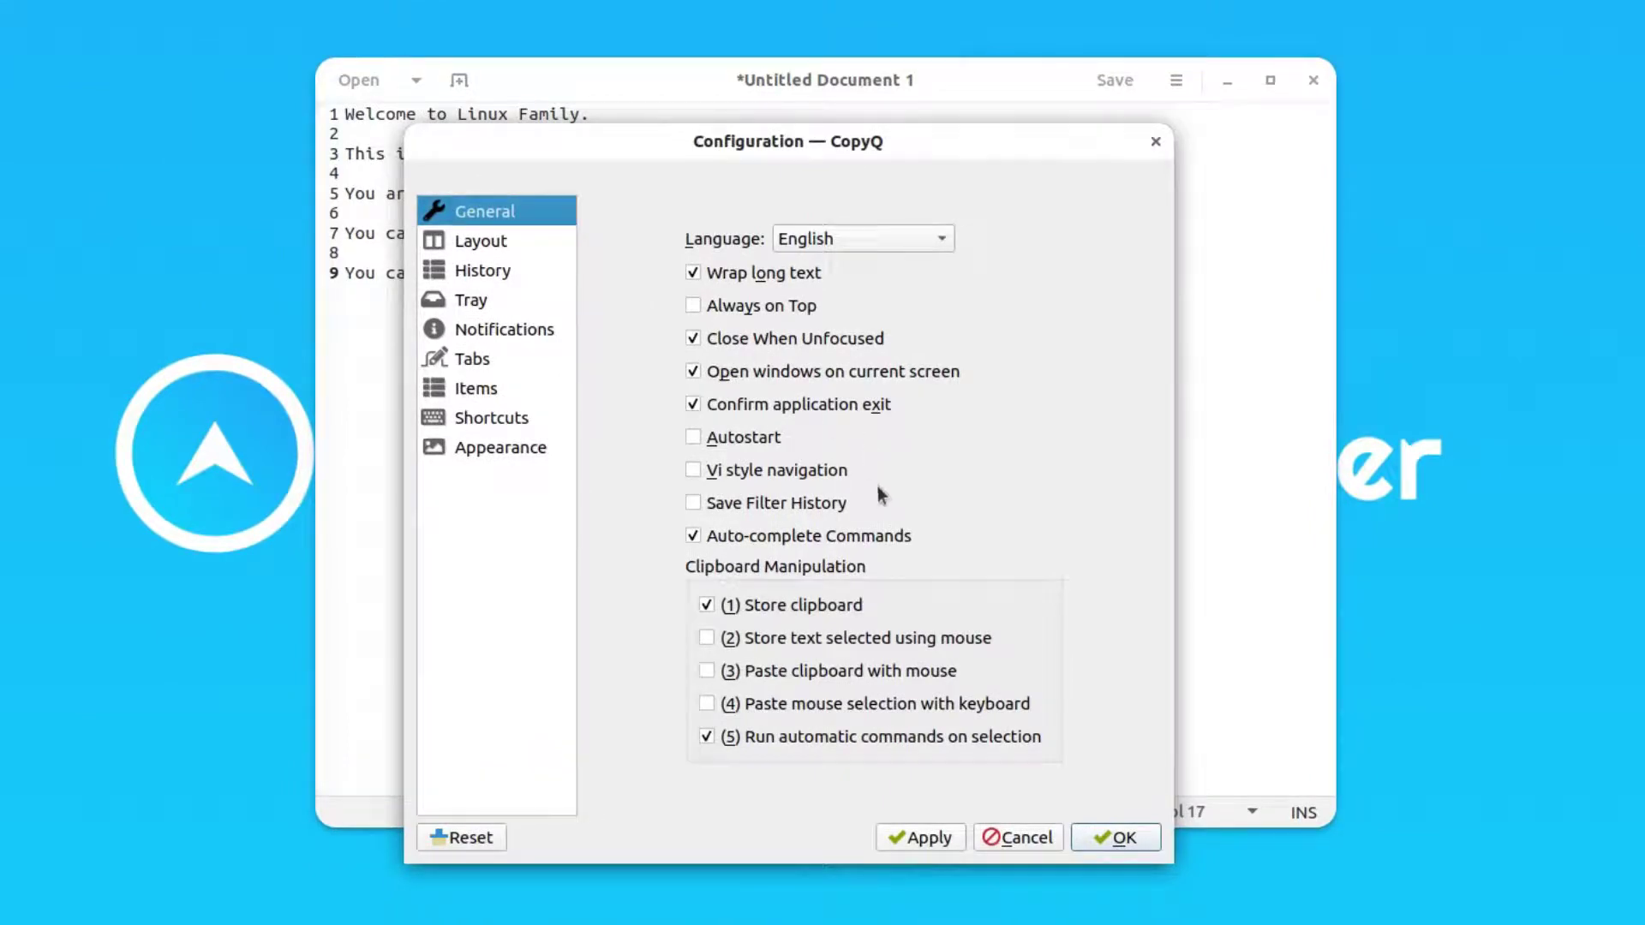
Review CopyQ's global Shortcuts list, close Configuration, and minimize the Text Editor window.
{"action": "left_click", "coordinate": [540, 424]}
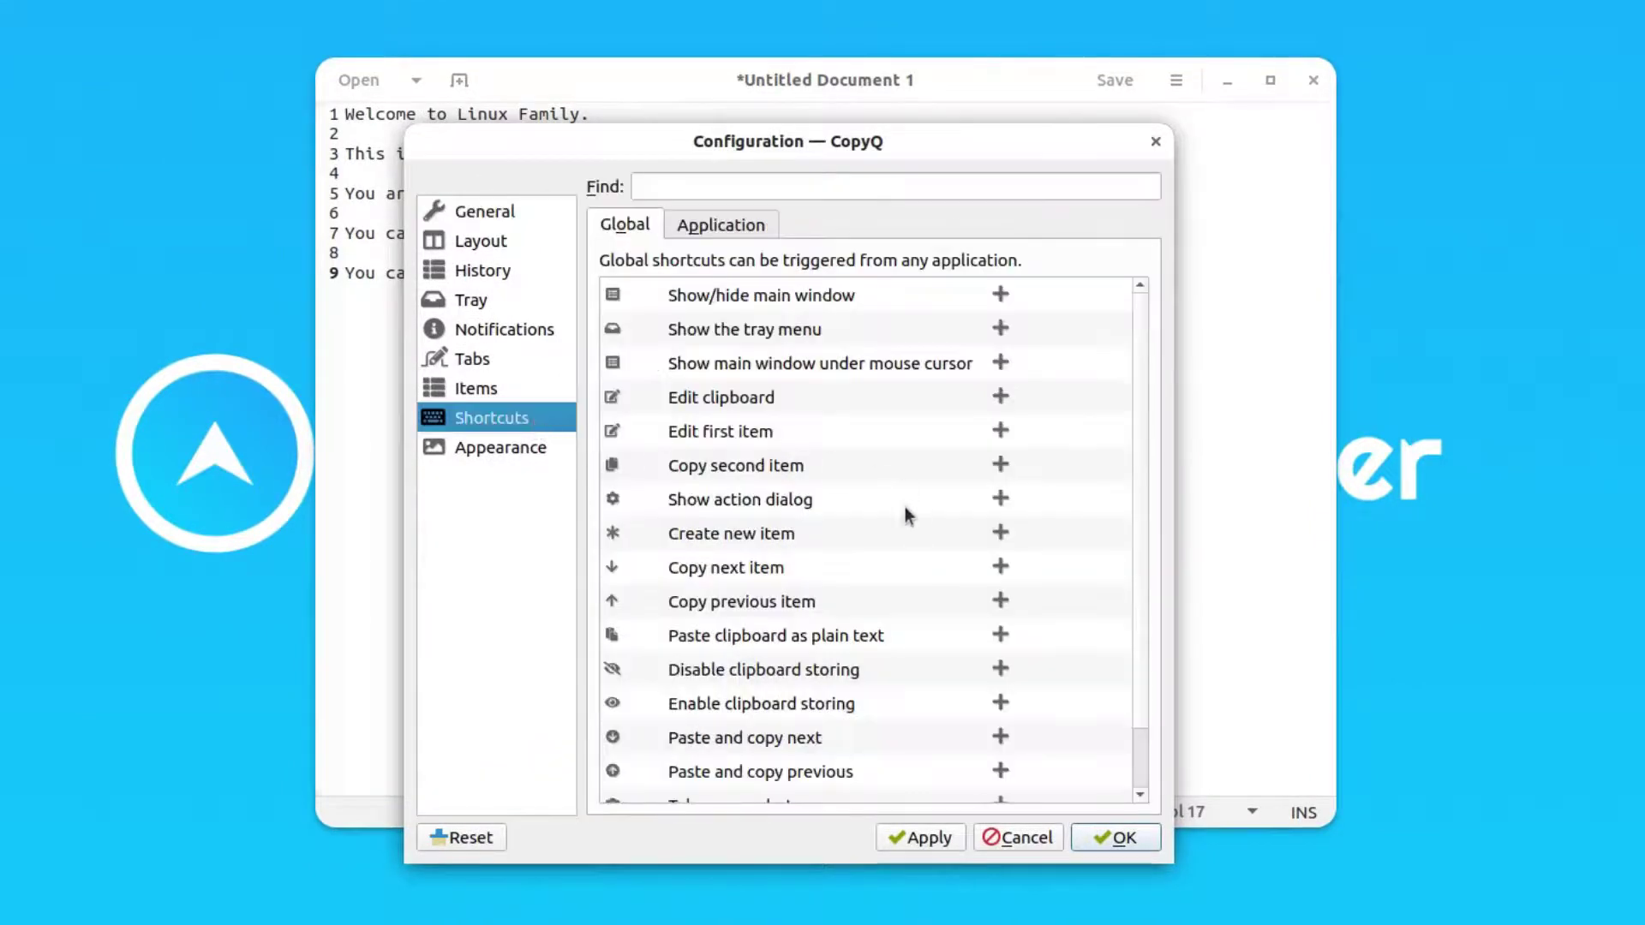
{"action": "scroll", "coordinate": [905, 516], "scroll_direction": "down", "scroll_amount": 1}
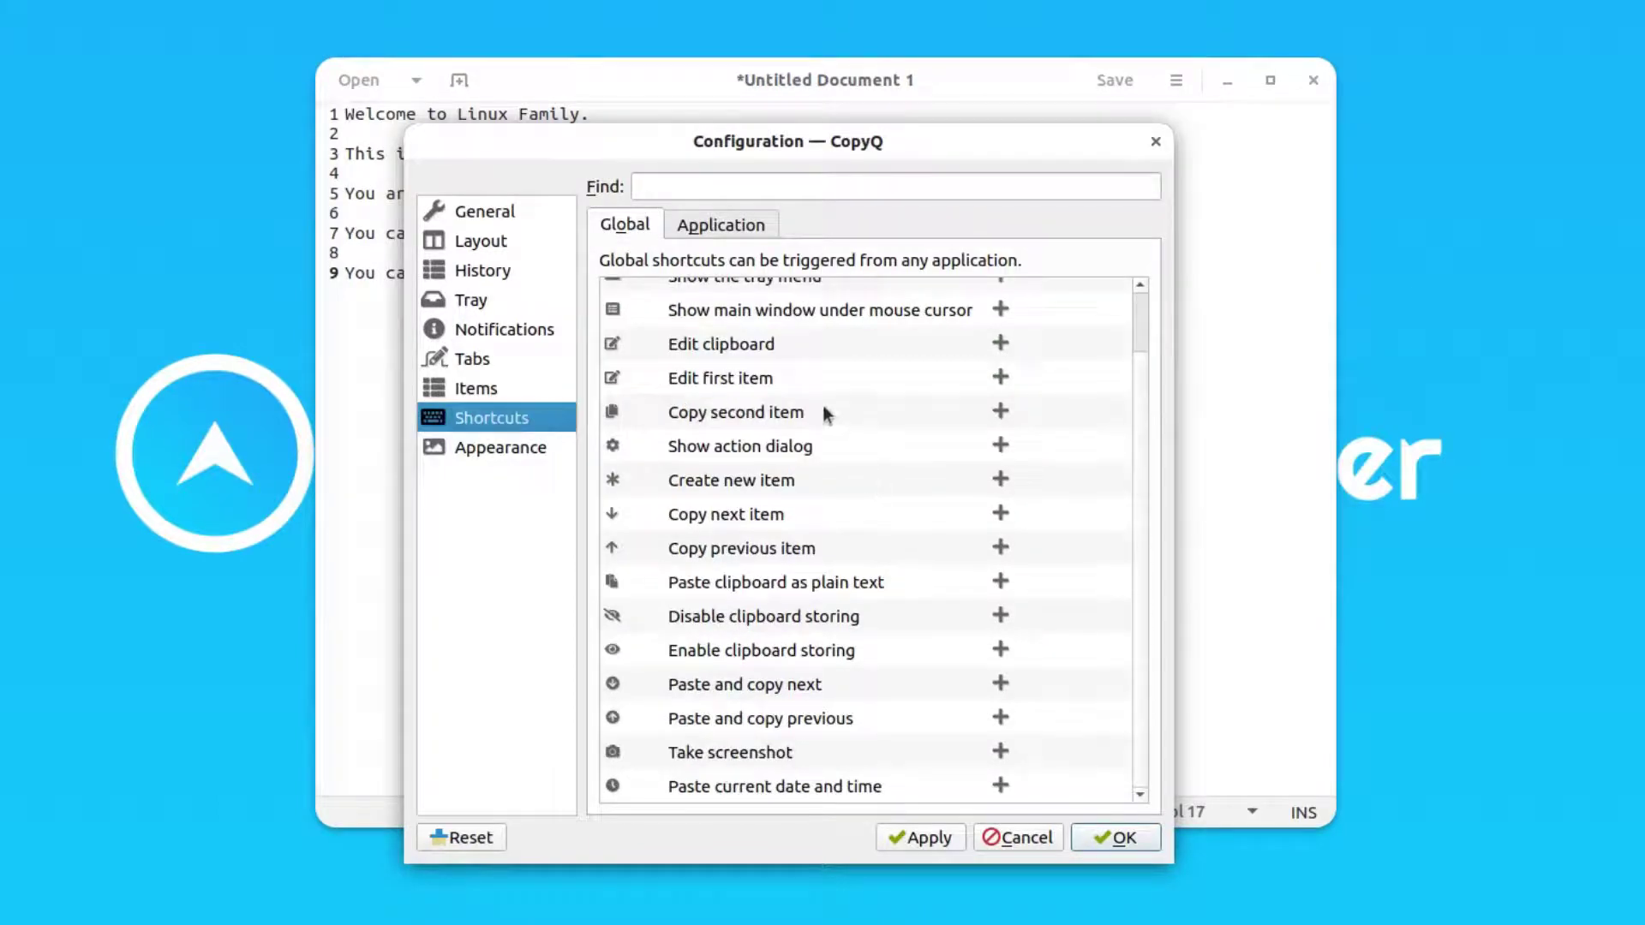
{"action": "left_click", "coordinate": [1086, 842]}
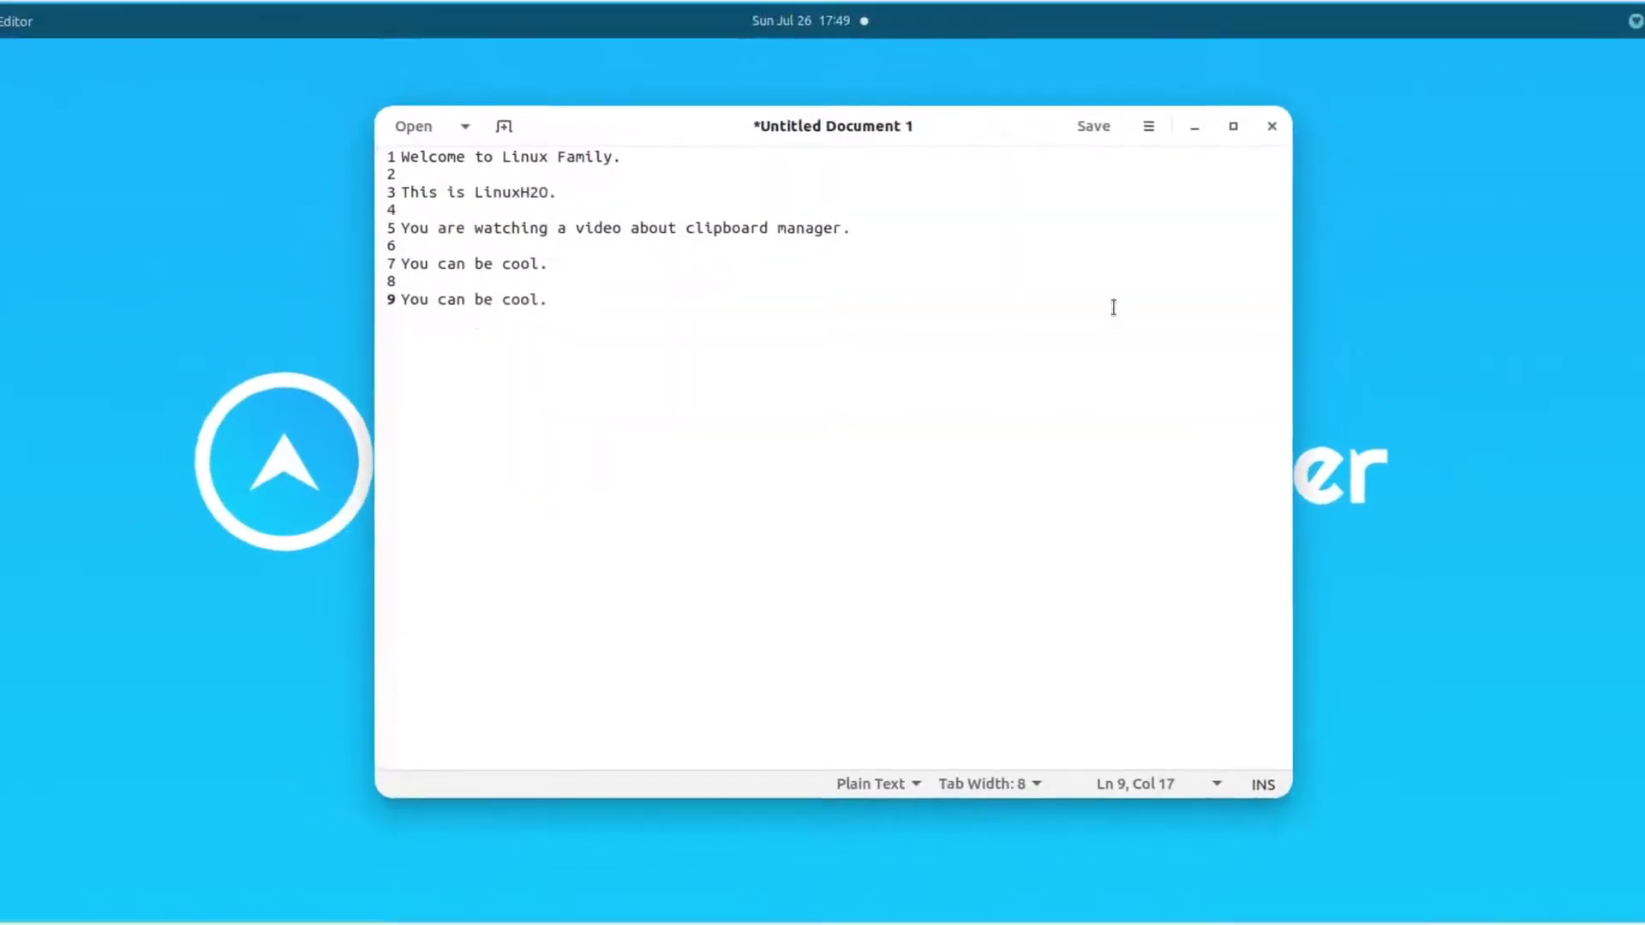
{"action": "left_click", "coordinate": [1148, 193]}
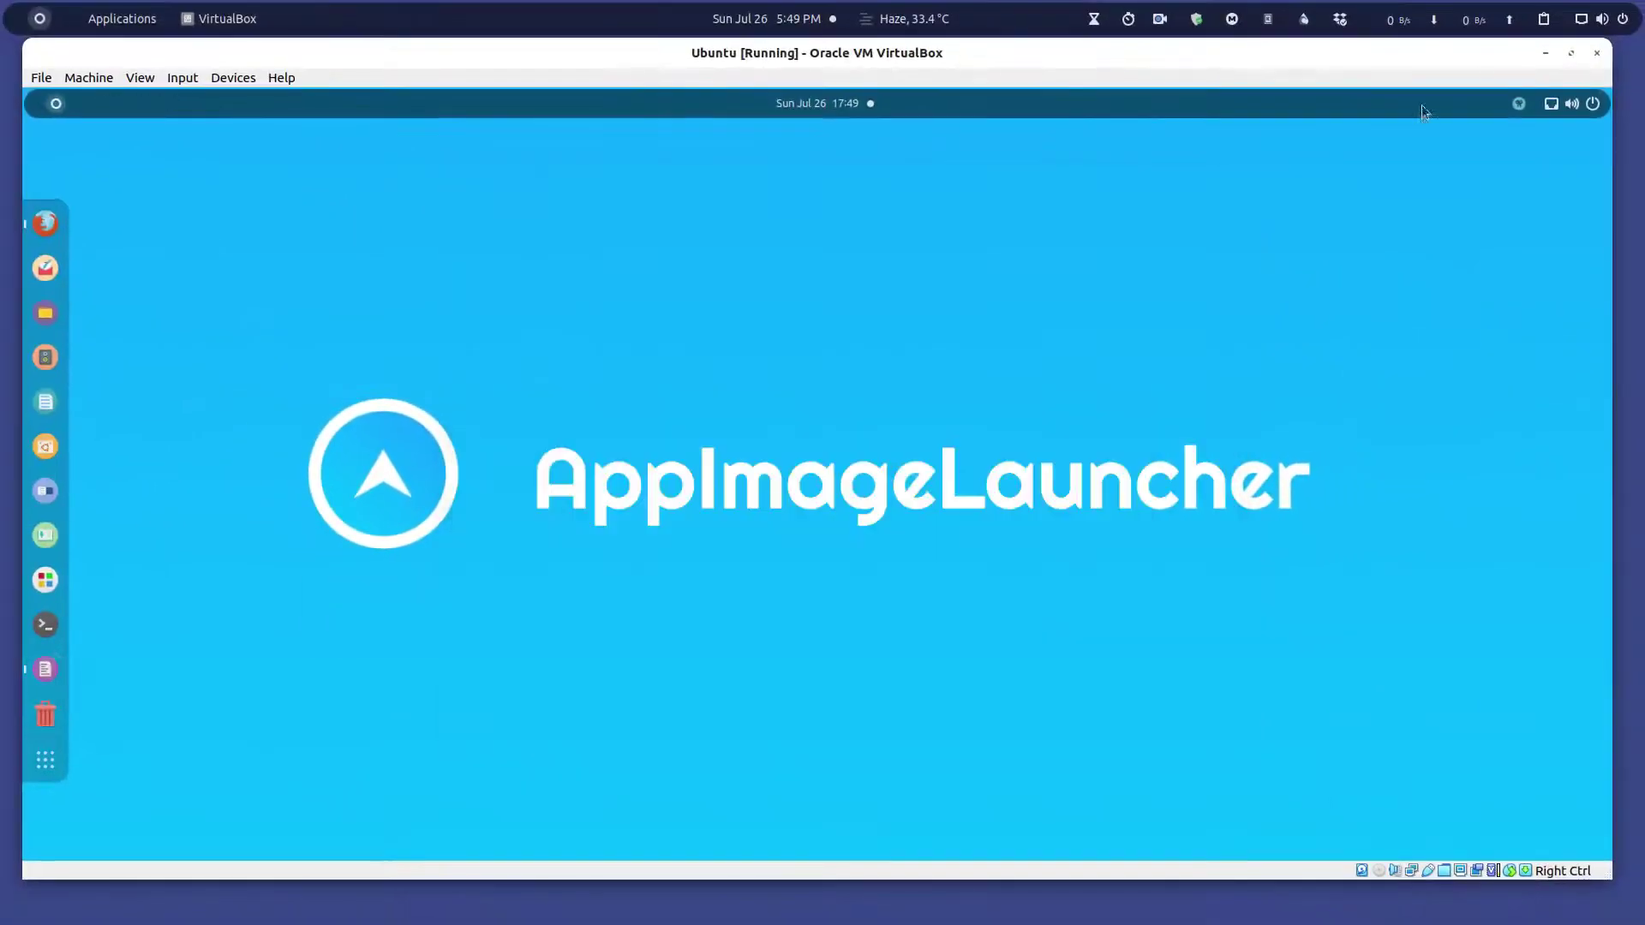
Browse Software Manager's 'clip' results such as Clipit and CopyQ, then minimize the VirtualBox window.
{"action": "left_click", "coordinate": [1547, 56]}
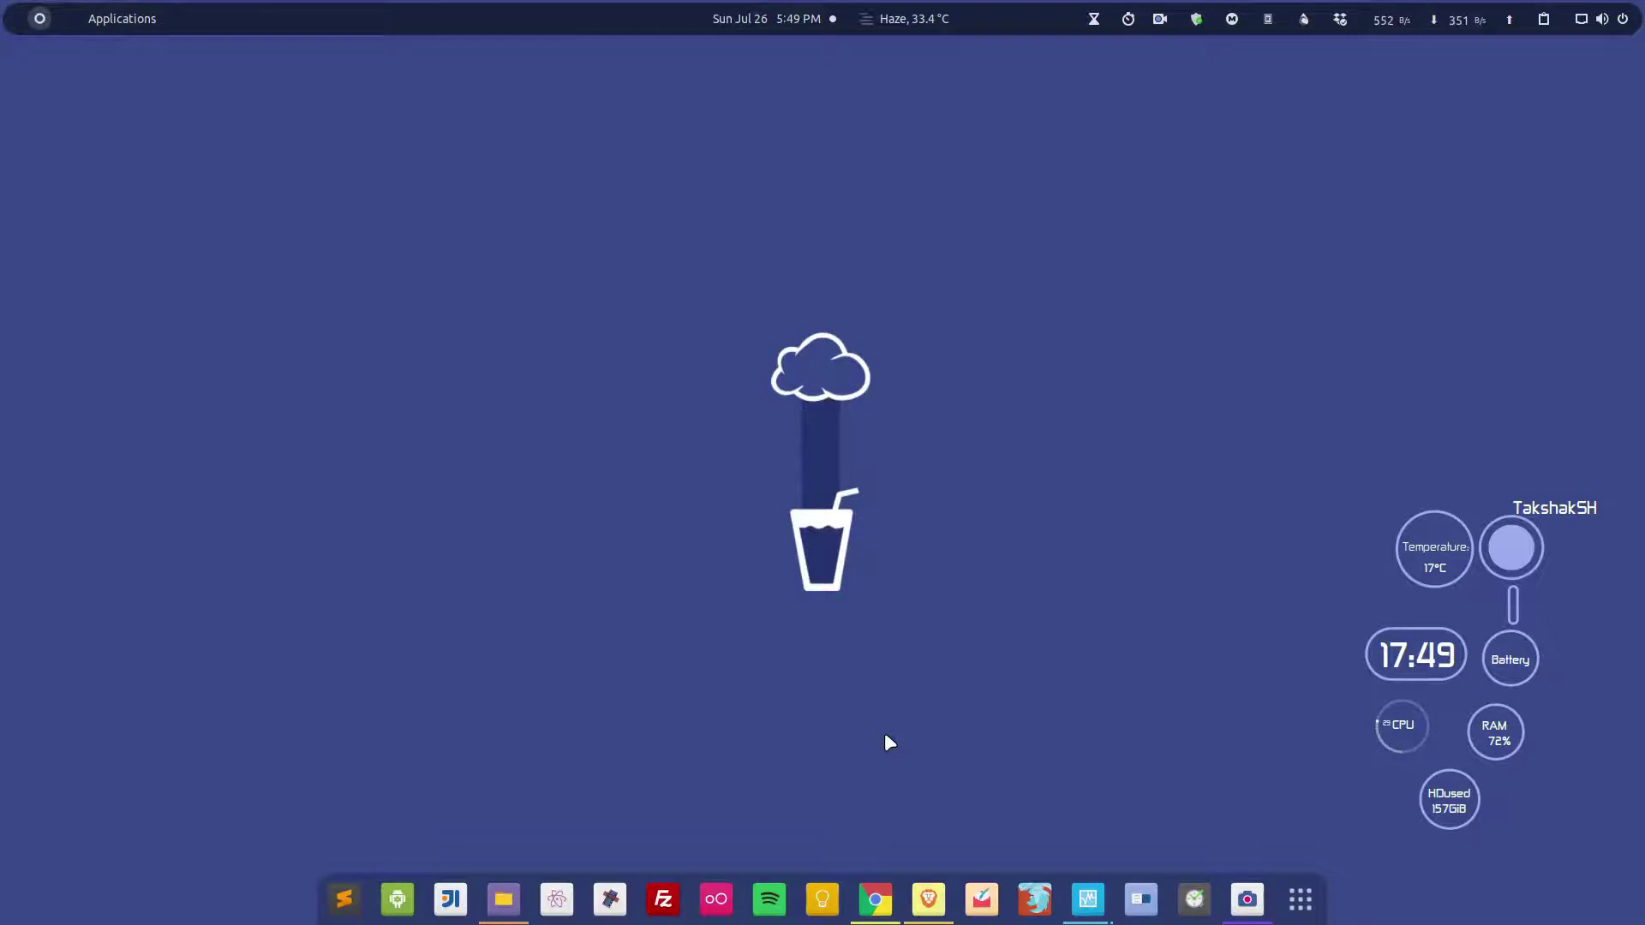
{"action": "left_click", "coordinate": [1087, 897]}
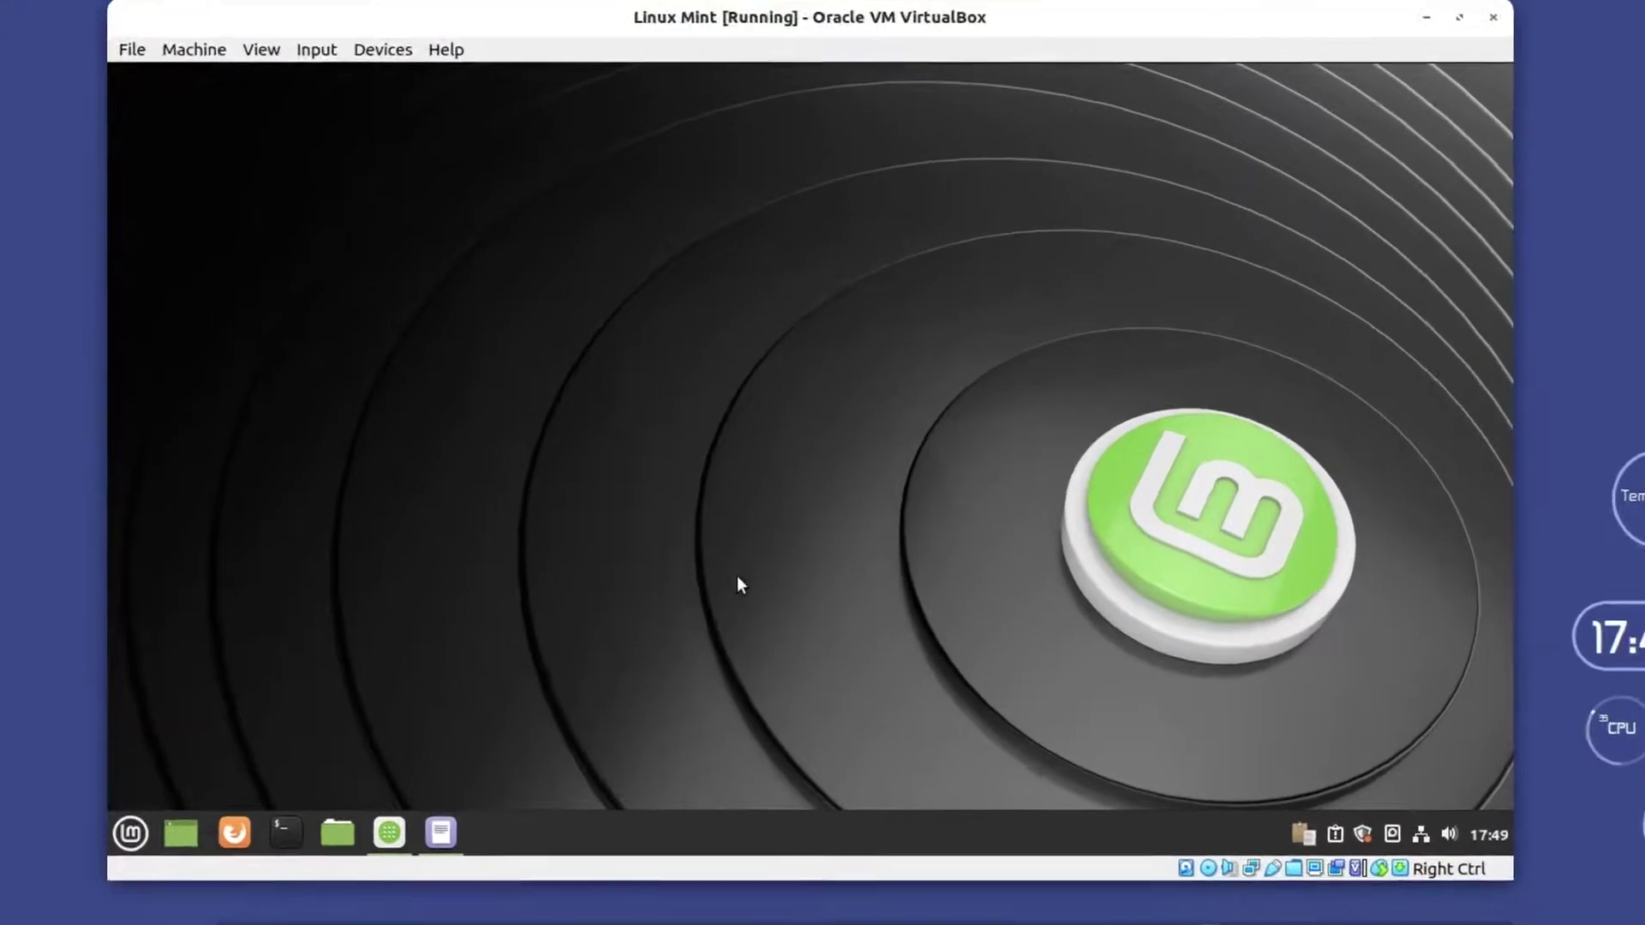
{"action": "left_click", "coordinate": [389, 831]}
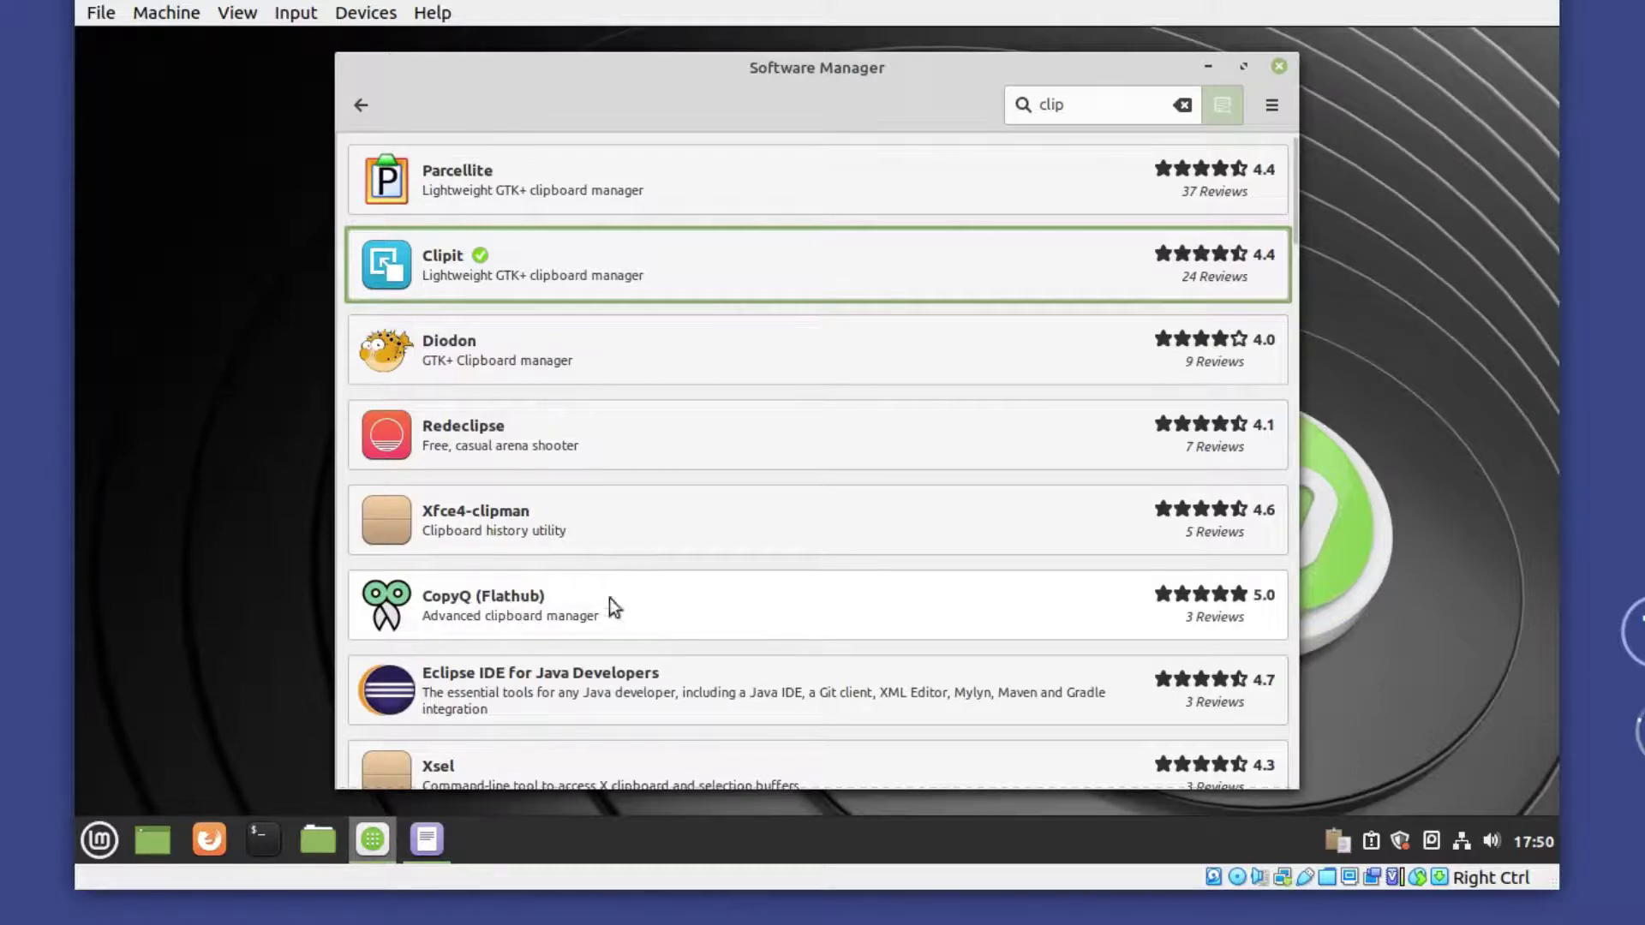
{"action": "scroll", "coordinate": [588, 480], "scroll_direction": "down", "scroll_amount": 10}
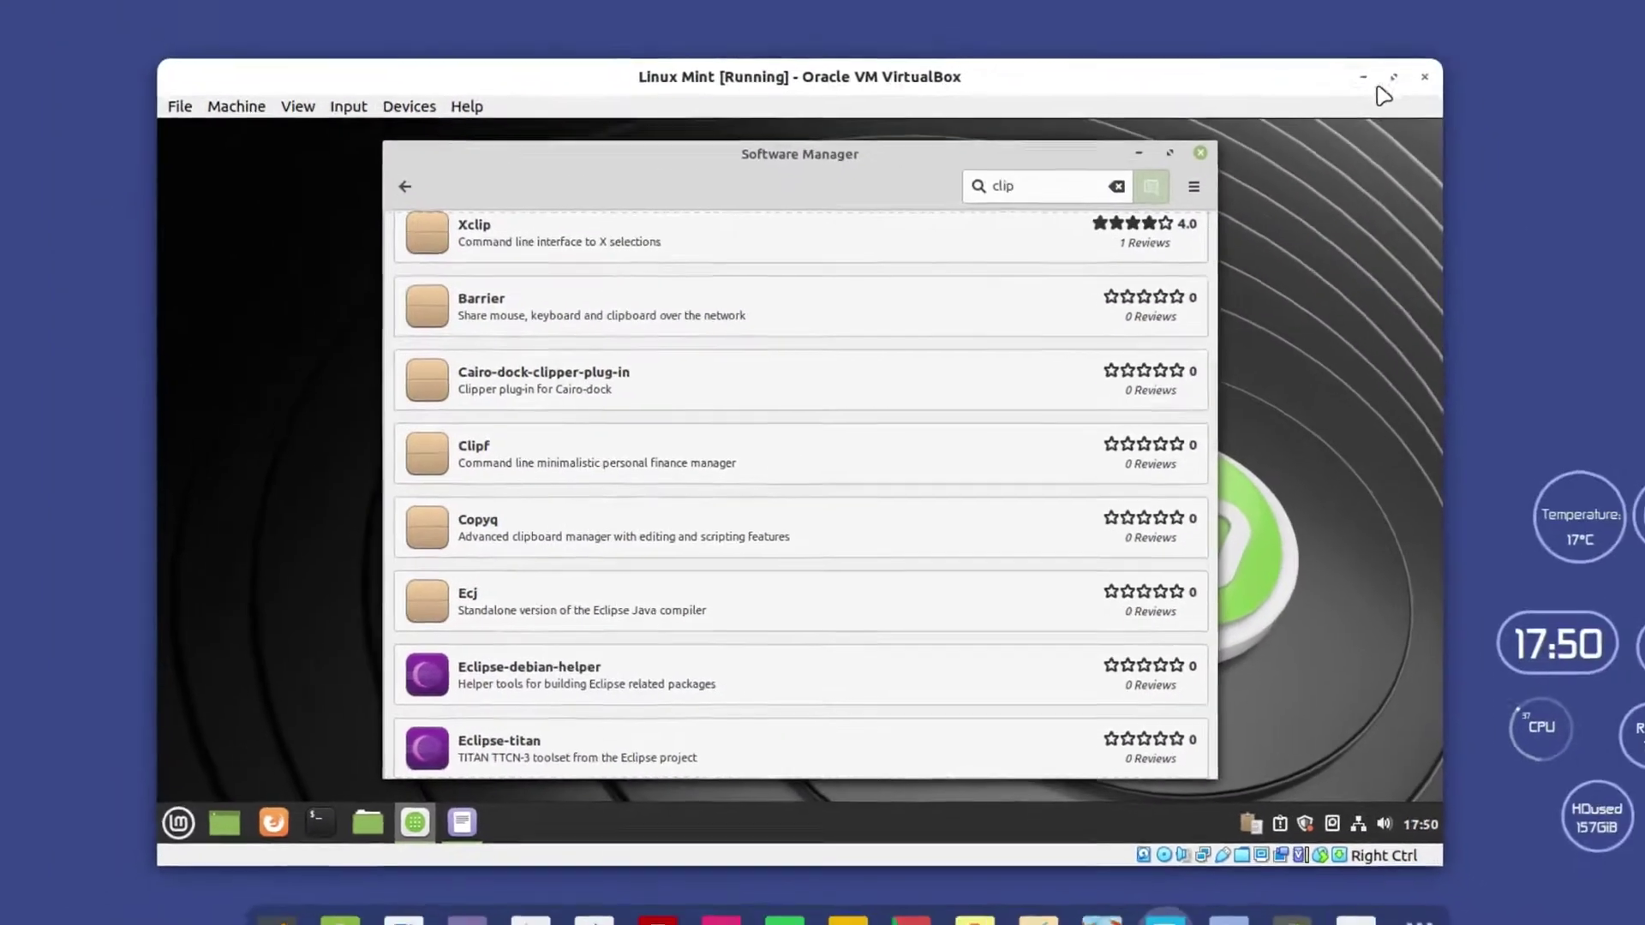
{"action": "left_click", "coordinate": [1507, 2]}
In Brave, scroll the Klipper KDE wiki tab, then move via Releases to the Clipboard Indicator tab.
{"action": "left_click", "coordinate": [938, 906]}
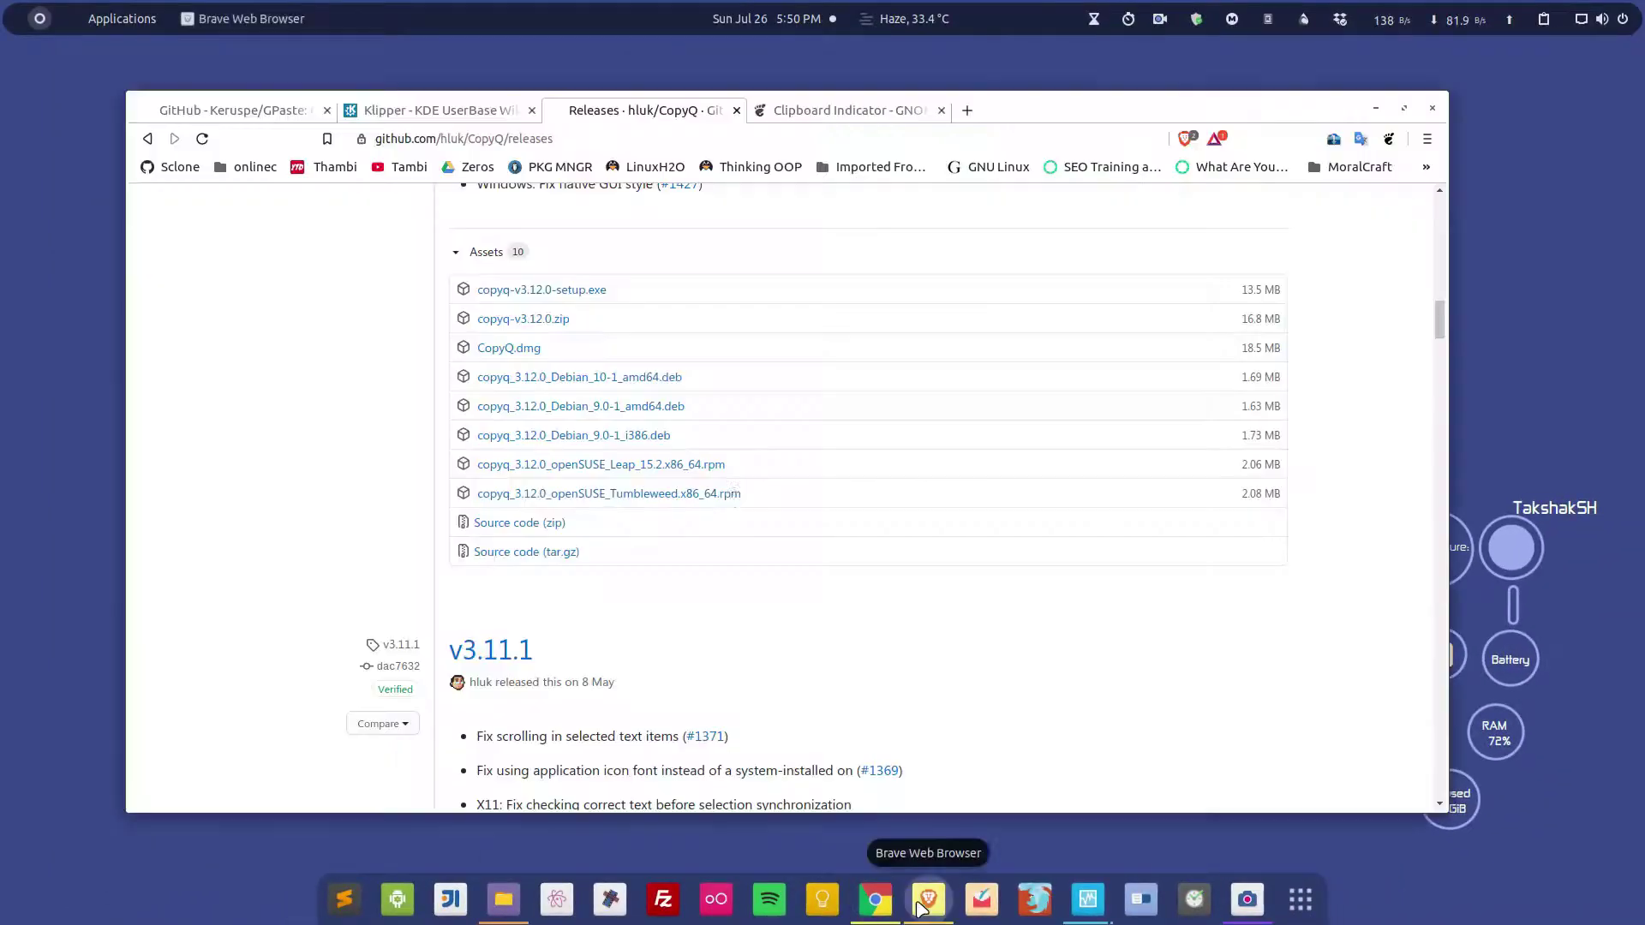
{"action": "left_click", "coordinate": [410, 113]}
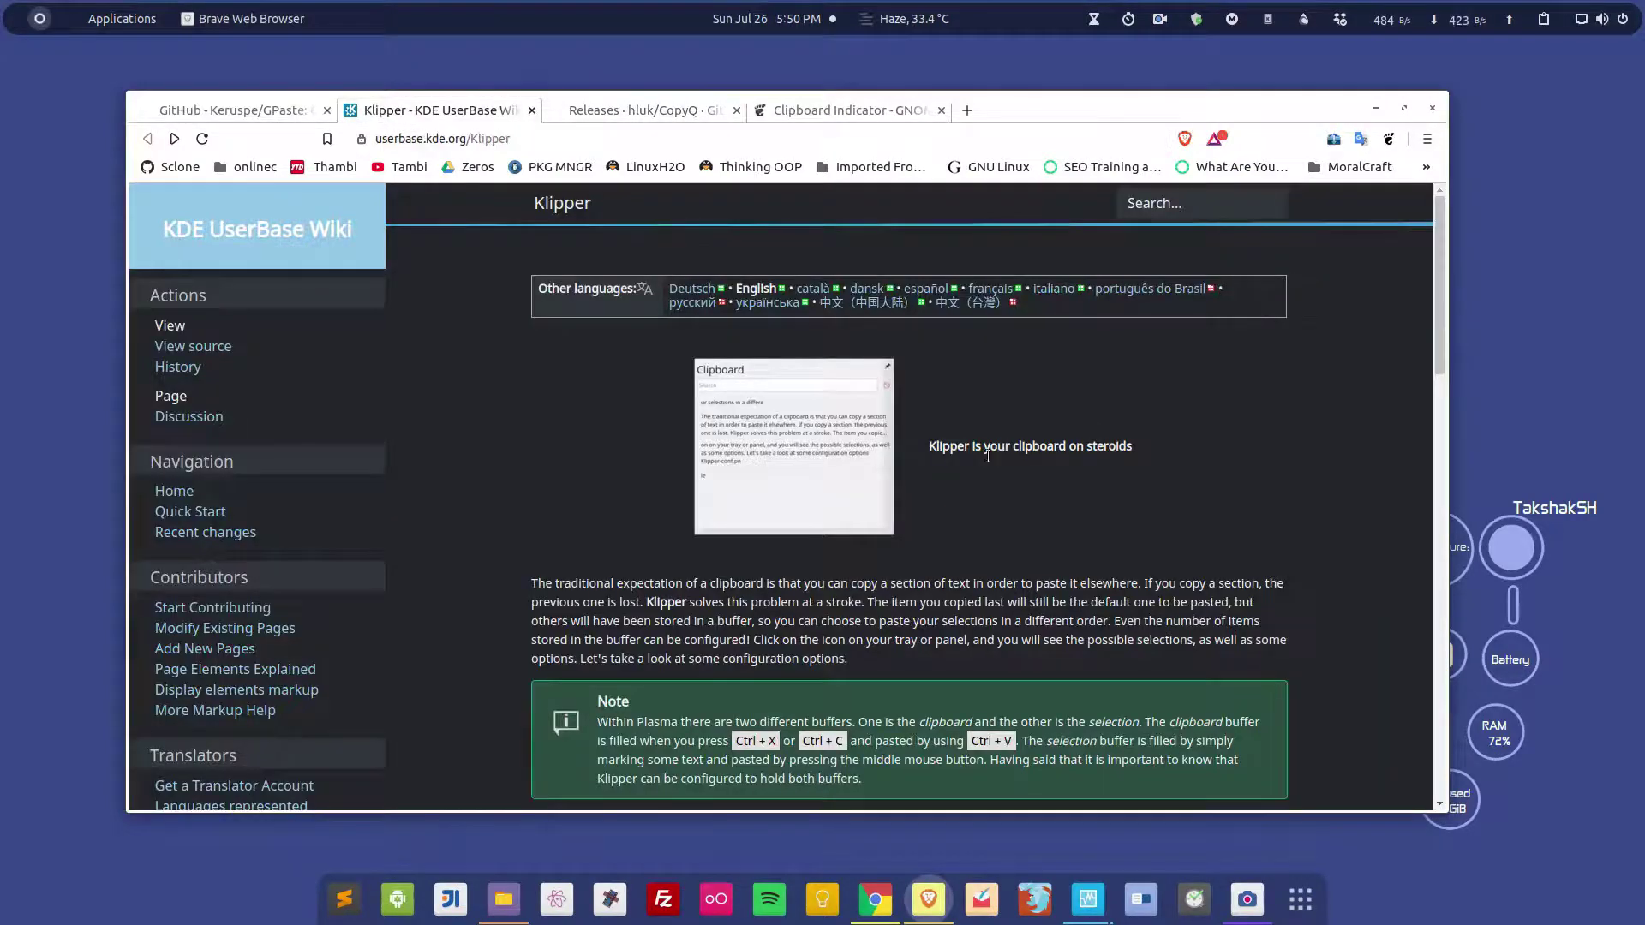
{"action": "scroll", "coordinate": [990, 434], "scroll_direction": "down", "scroll_amount": 7}
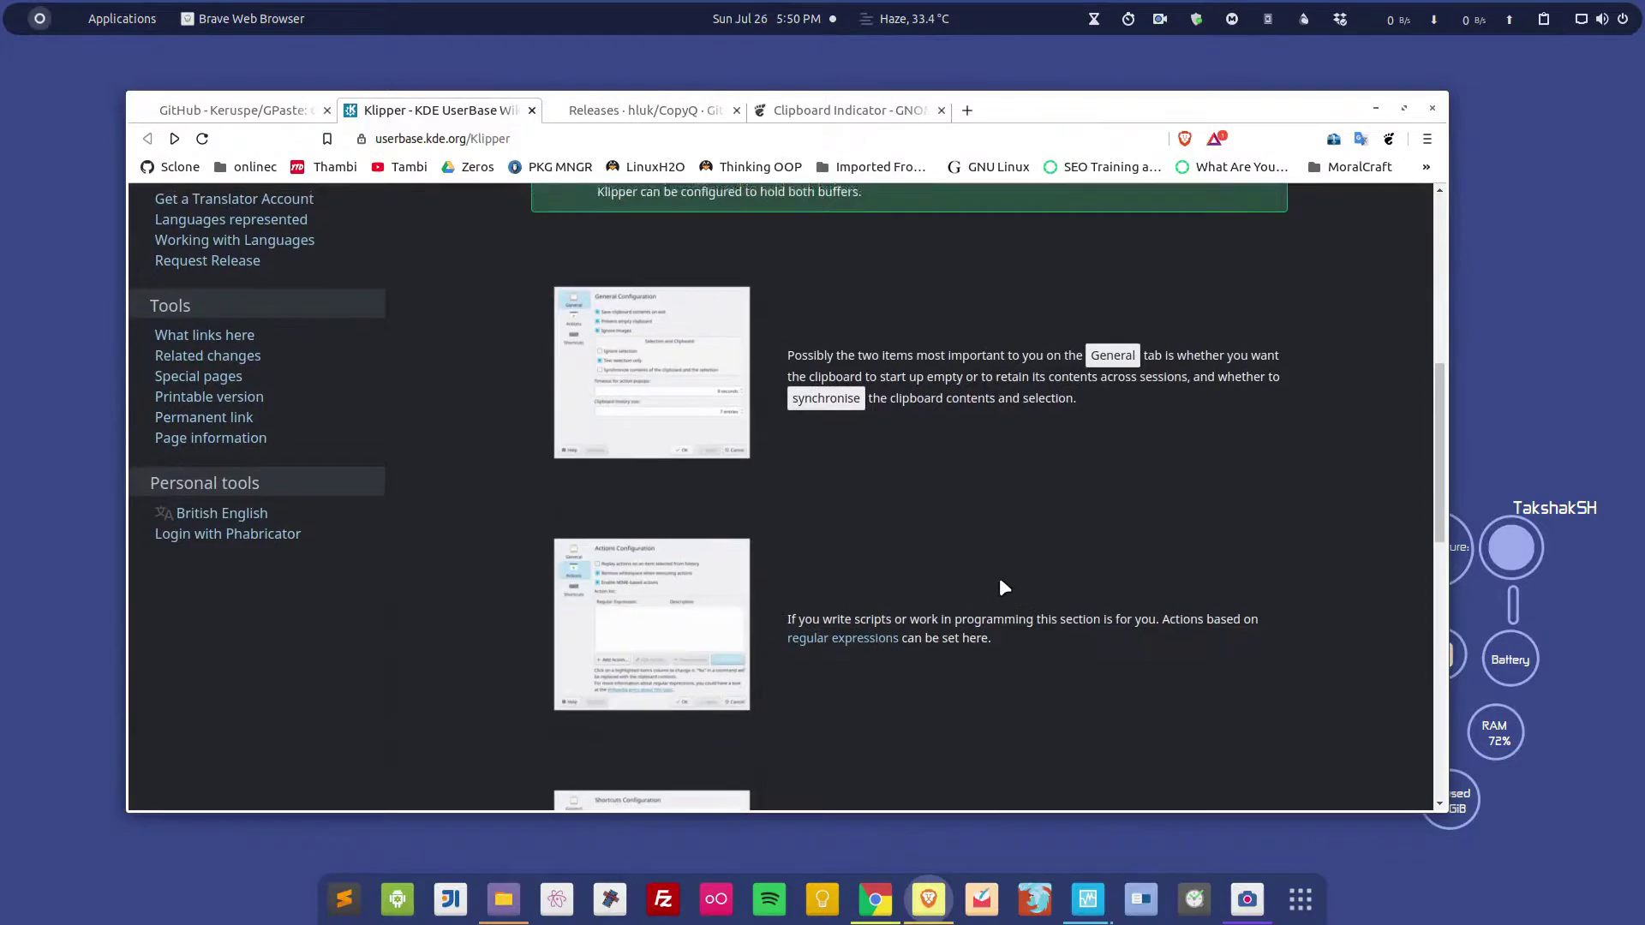
{"action": "scroll", "coordinate": [998, 577], "scroll_direction": "up", "scroll_amount": 9}
{"action": "left_click", "coordinate": [686, 116]}
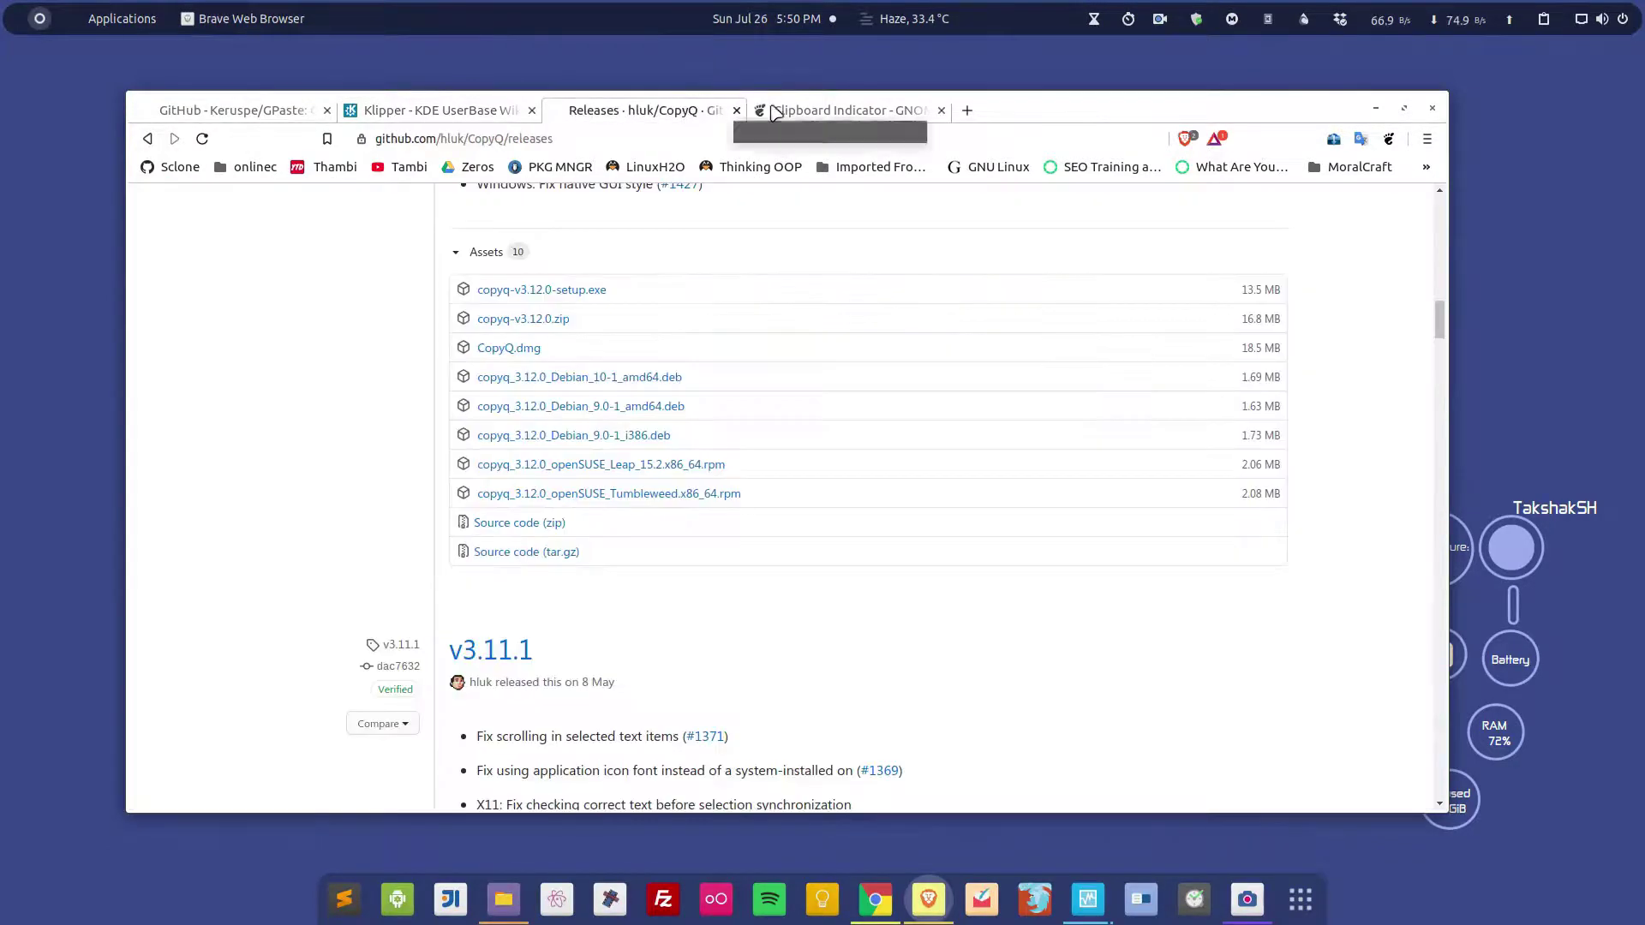
{"action": "left_click", "coordinate": [874, 111]}
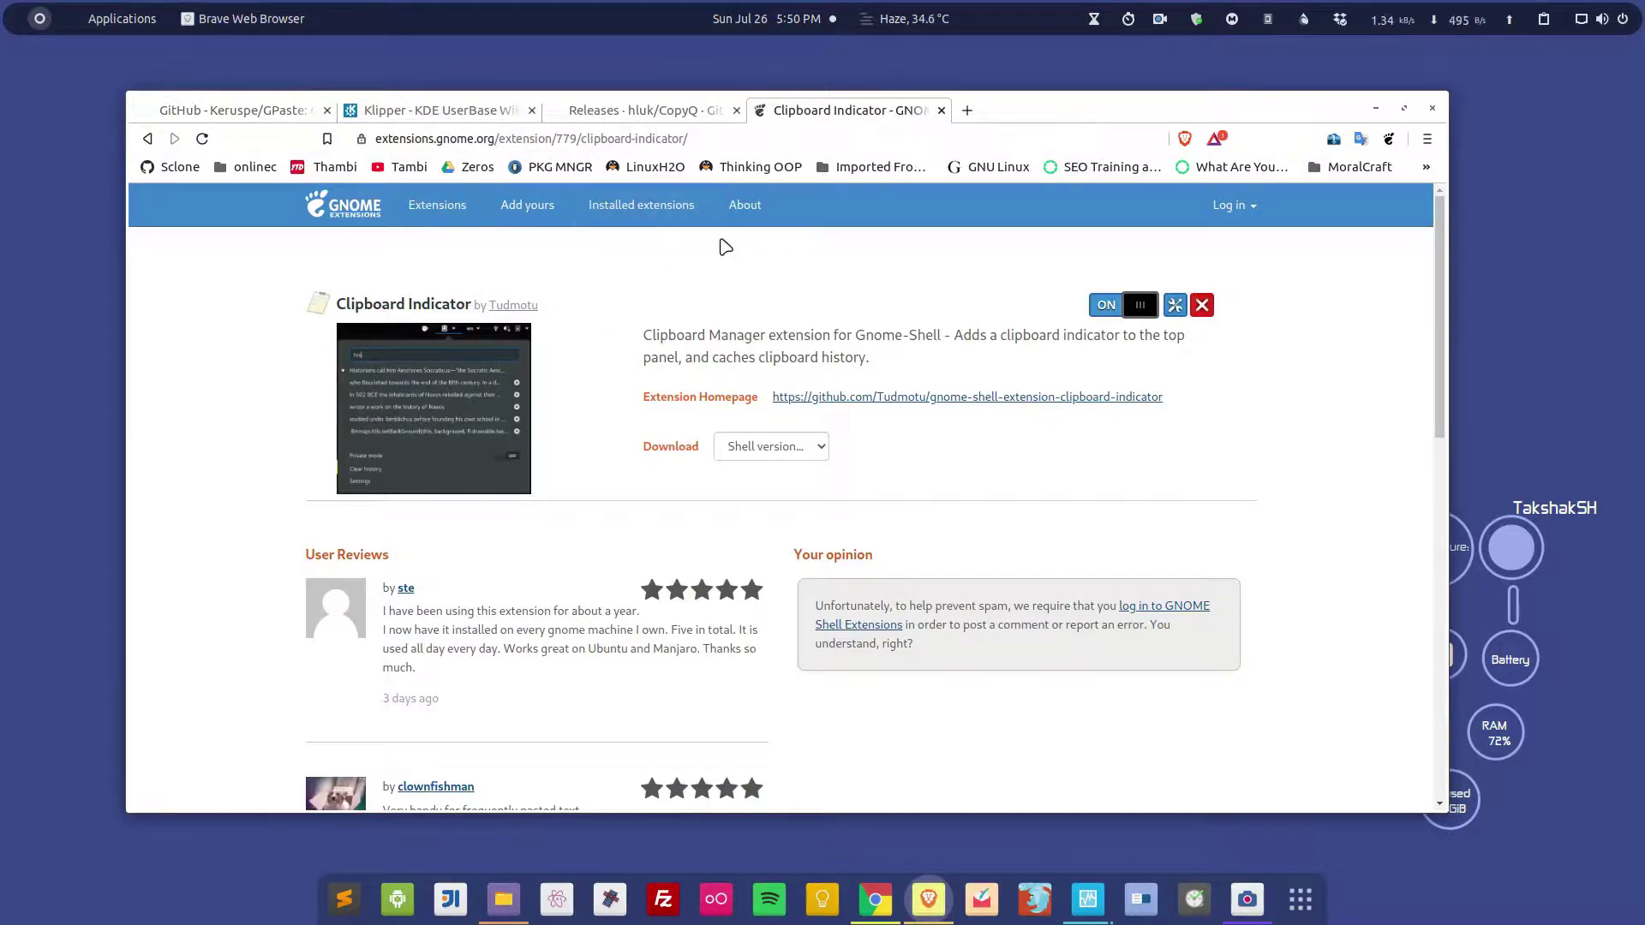
{"action": "left_click", "coordinate": [1374, 109]}
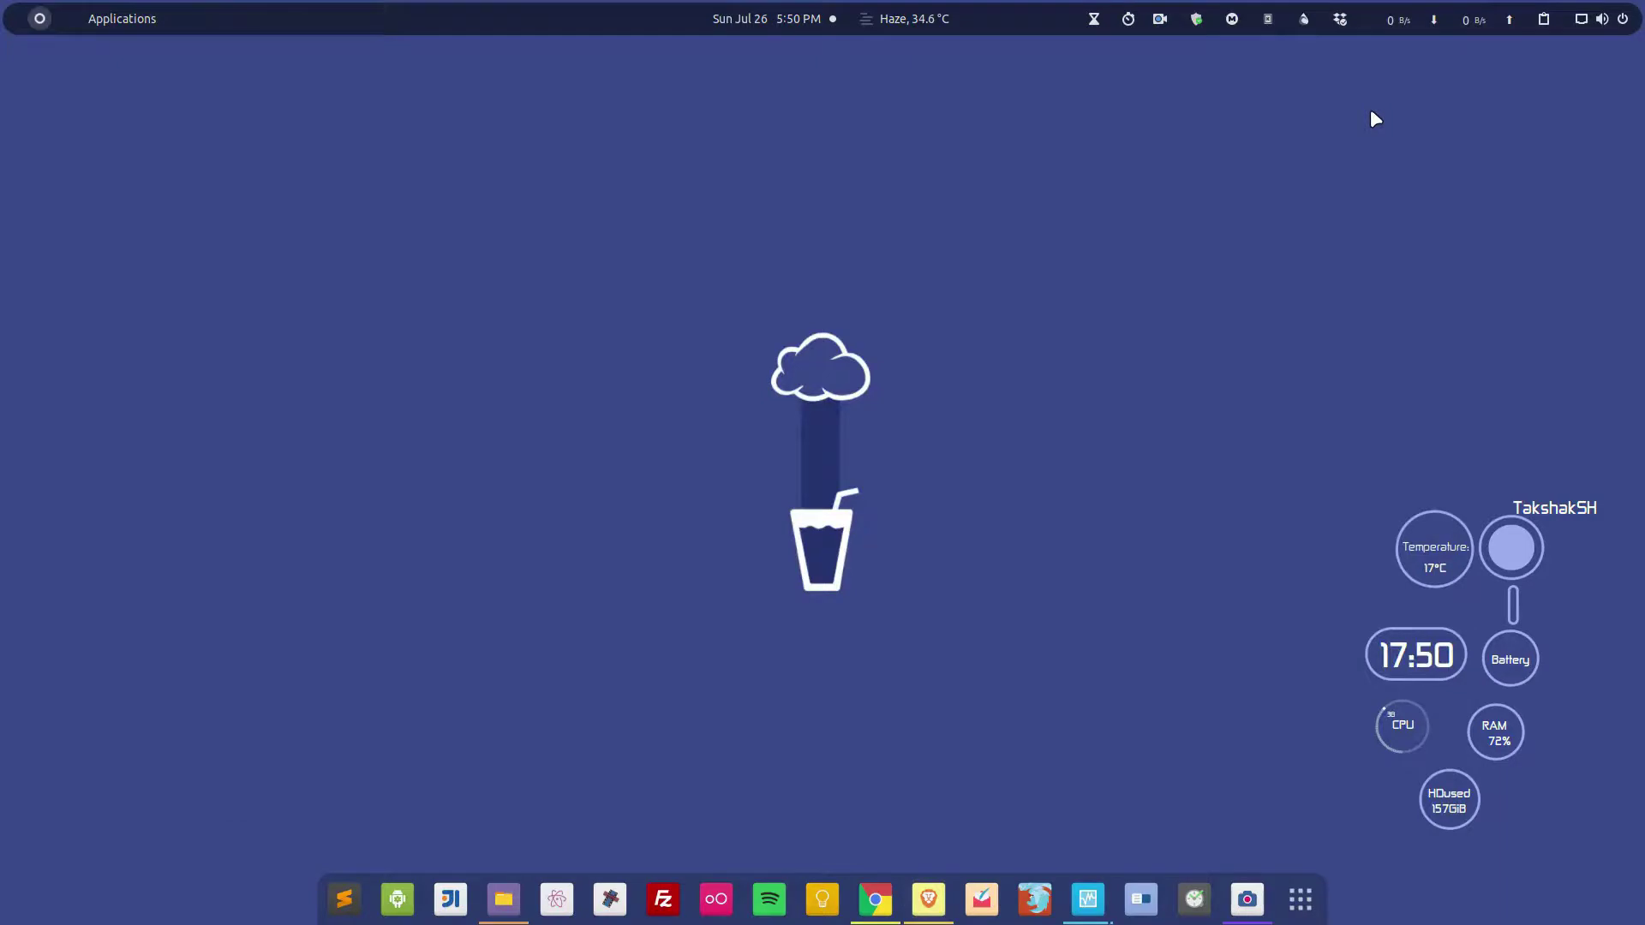